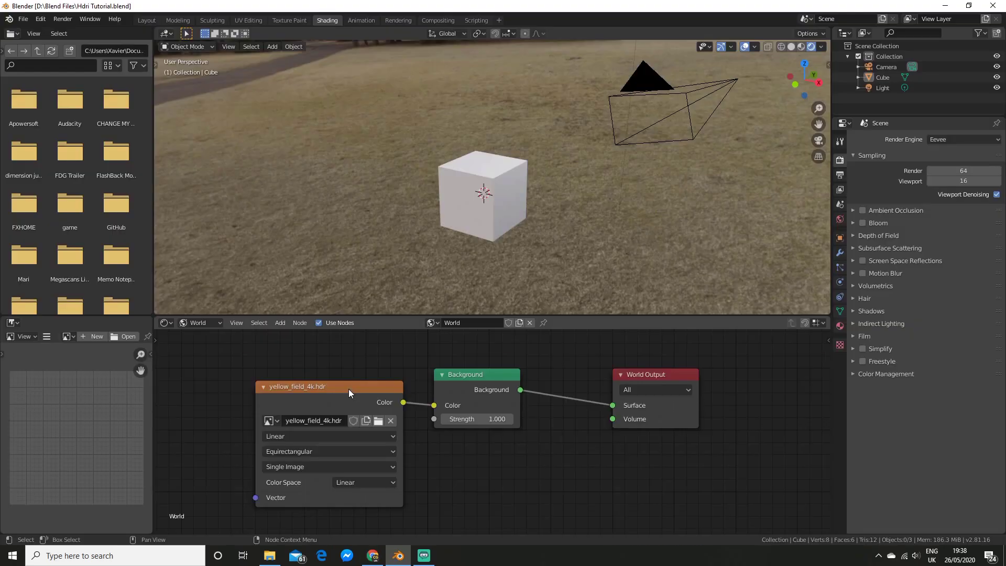
# - Wire a Mapping node into the yellow_field_4k.hdr texture's Vector input with Node Wrangler's Ctrl+T
pyautogui.click(348, 388)
pyautogui.hotkey('ctrl', 't')
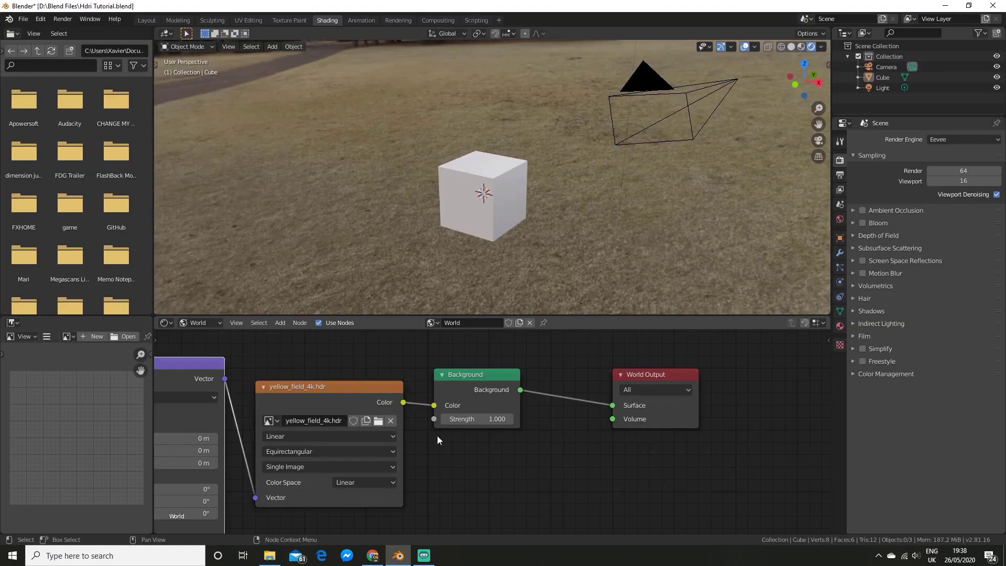
pyautogui.scroll(-3, 498, 451)
pyautogui.scroll(5, 505, 466)
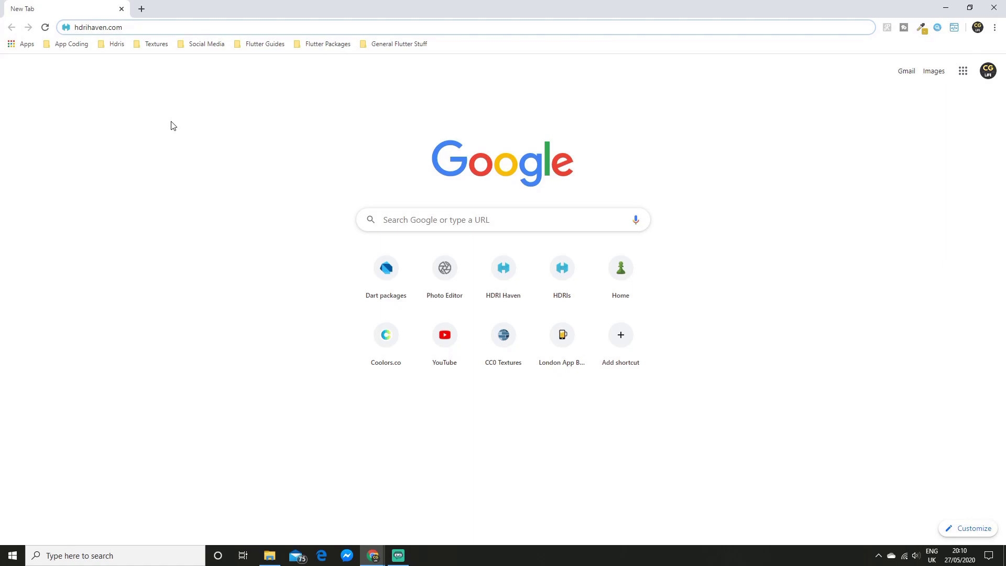
# - Go to hdrihaven.com in the browser
pyautogui.click(147, 27)
pyautogui.press('Return')
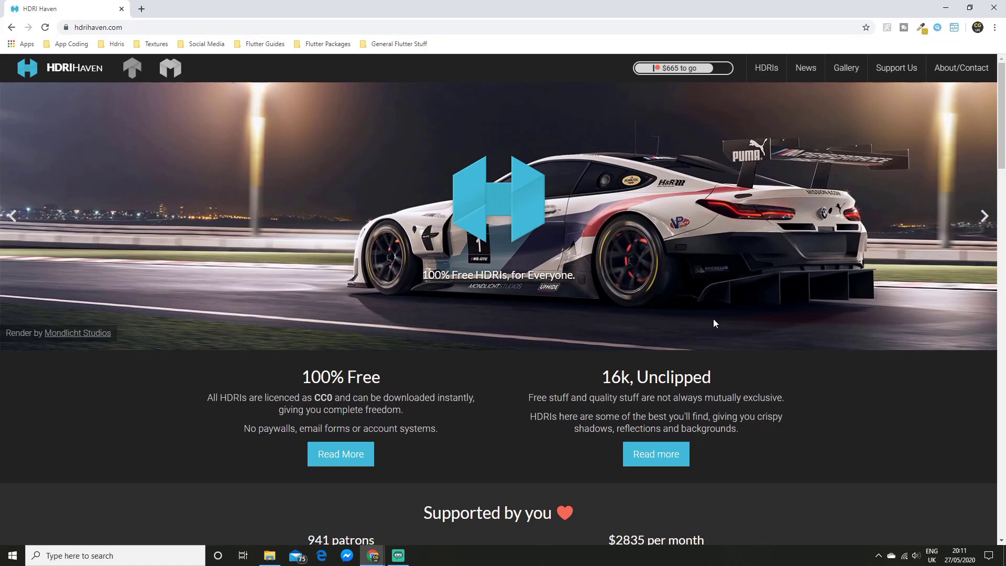
pyautogui.scroll(-1, 715, 323)
pyautogui.scroll(1, 736, 284)
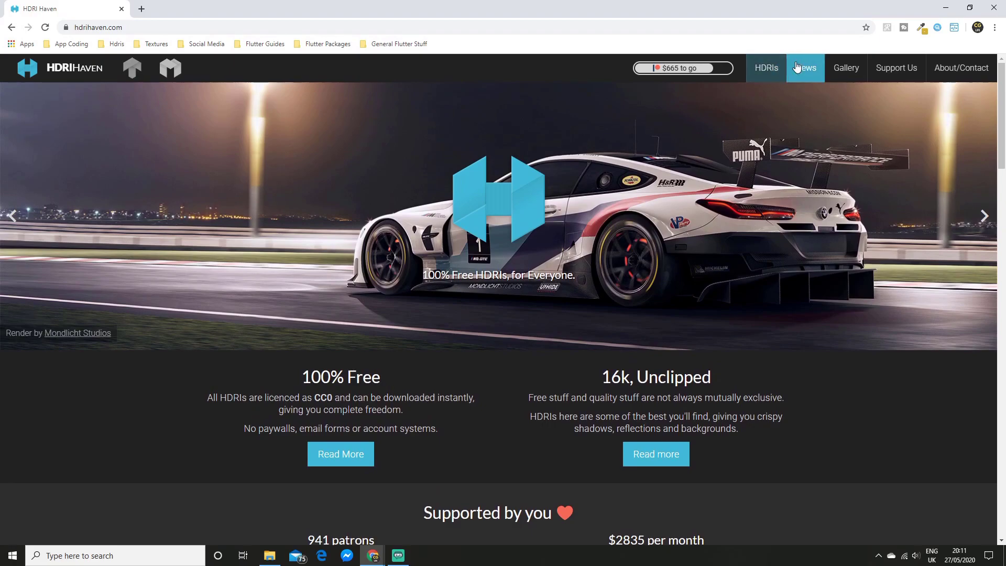
# - Open the HDRIs catalogue and go to the Blau River HDRI's page
pyautogui.click(767, 68)
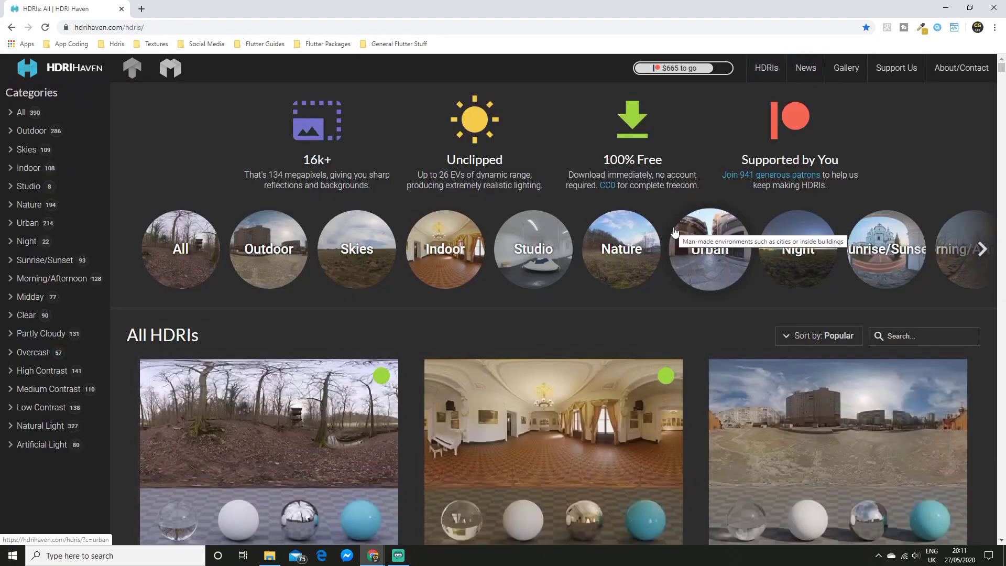
pyautogui.scroll(-1, 716, 267)
pyautogui.scroll(-6, 524, 294)
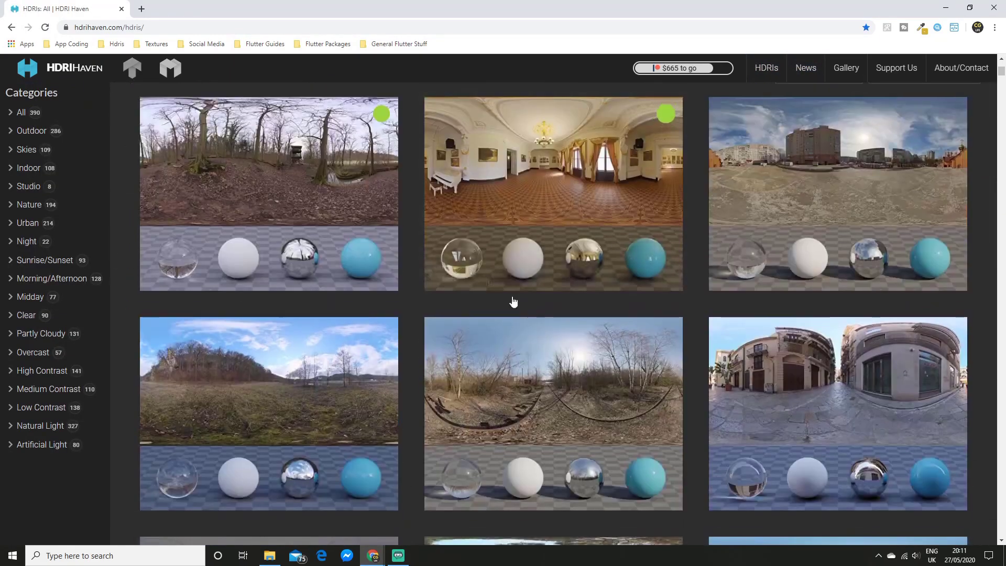
pyautogui.click(335, 283)
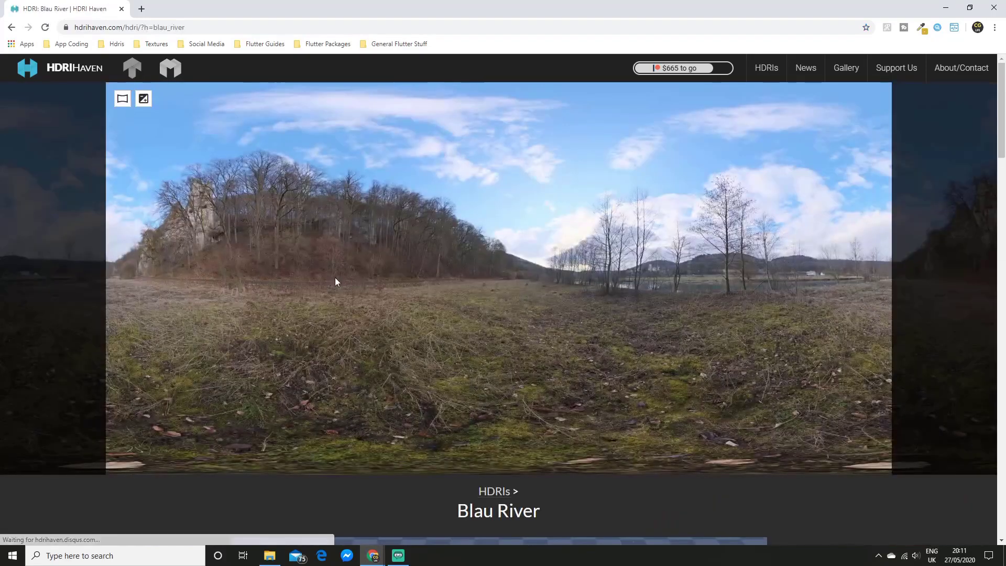
pyautogui.scroll(-1, 576, 262)
pyautogui.scroll(-7, 580, 259)
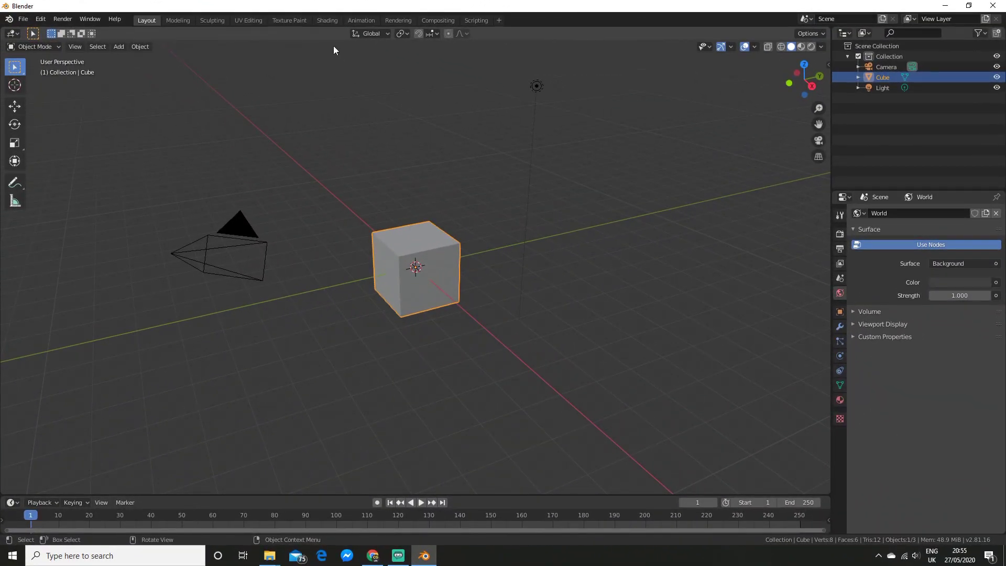
# - In the Shading workspace, switch the node editor from Object to World shaders and show World properties
pyautogui.click(323, 21)
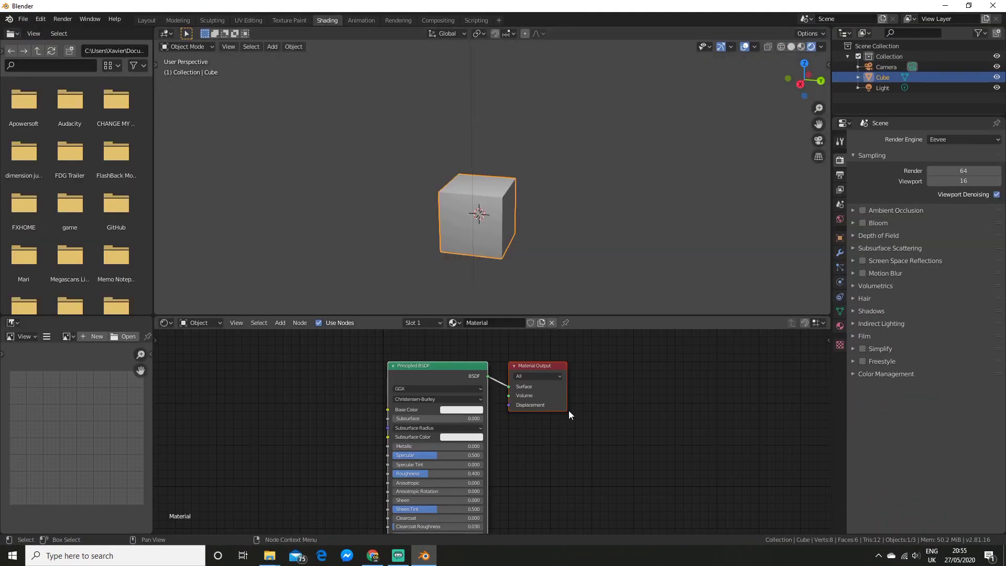
pyautogui.scroll(2, 546, 435)
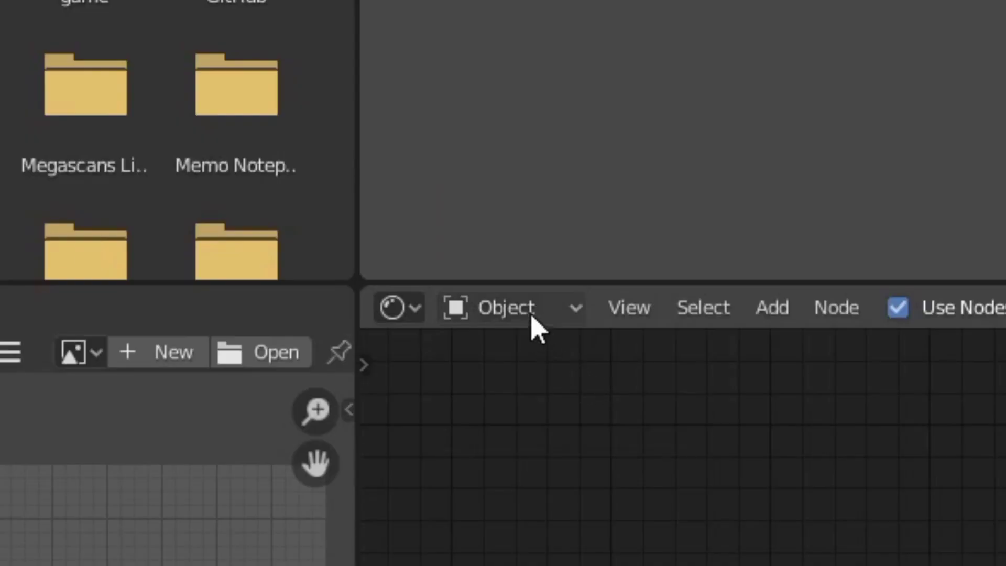
pyautogui.click(206, 323)
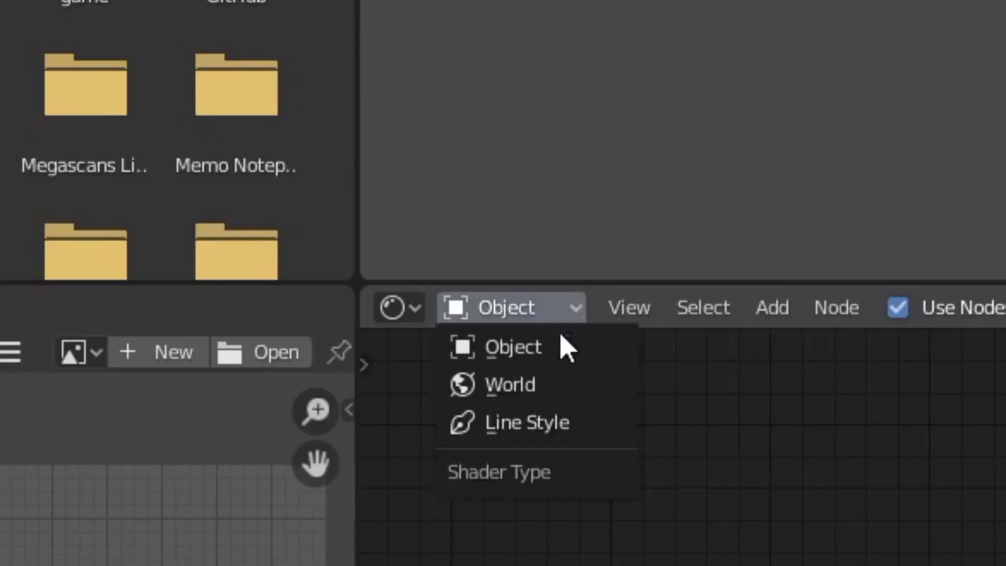
pyautogui.click(534, 395)
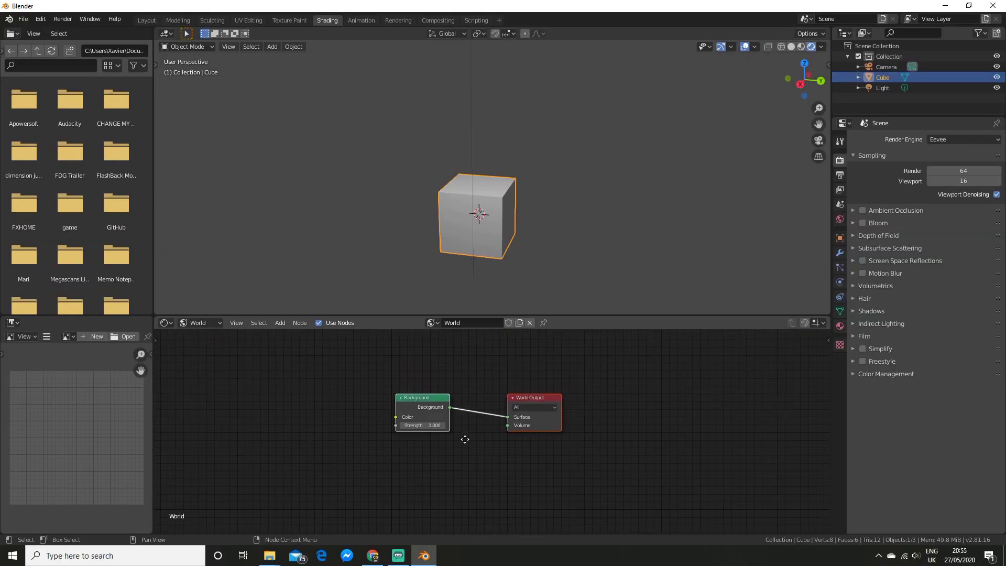
pyautogui.scroll(2, 465, 439)
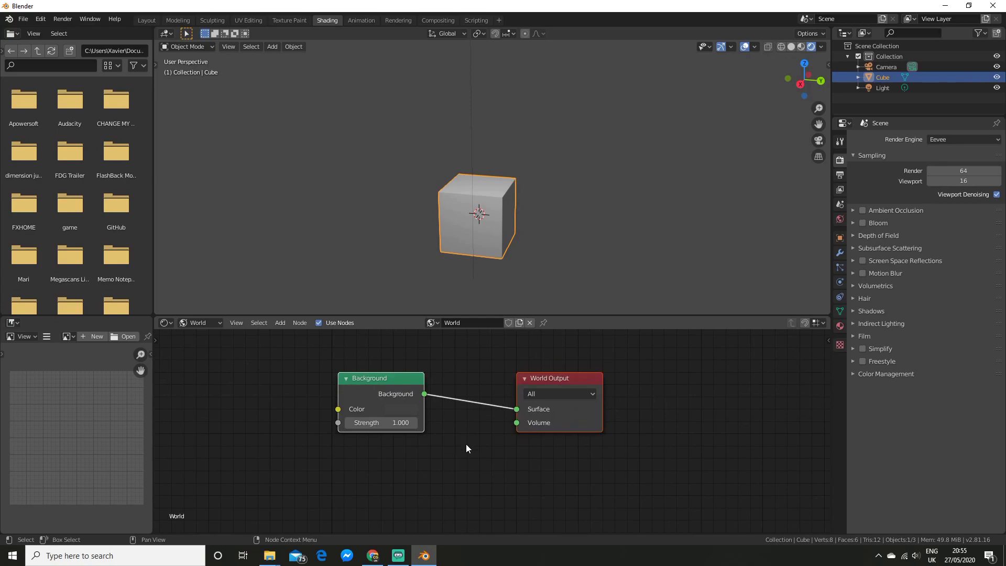
pyautogui.scroll(1, 454, 466)
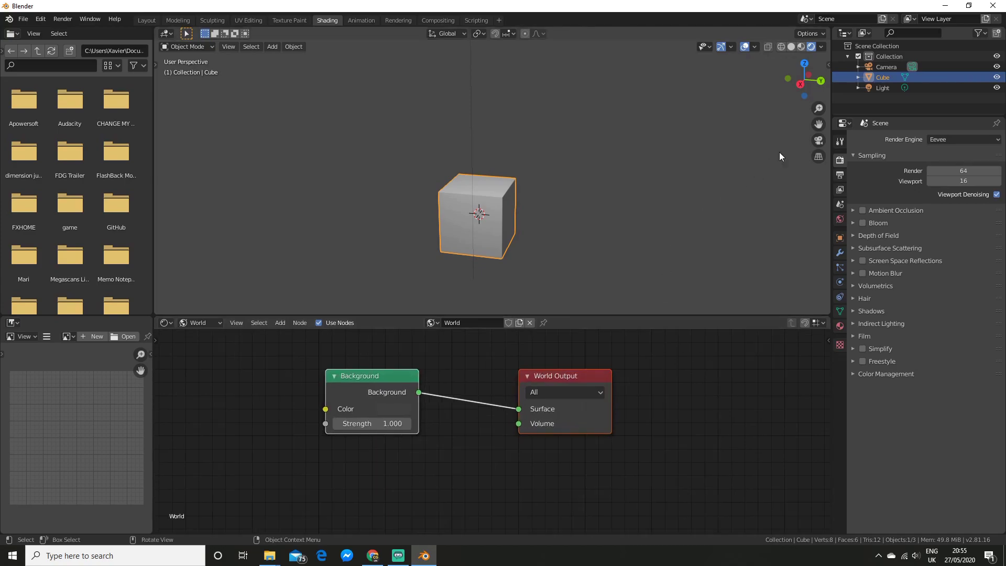
pyautogui.click(839, 219)
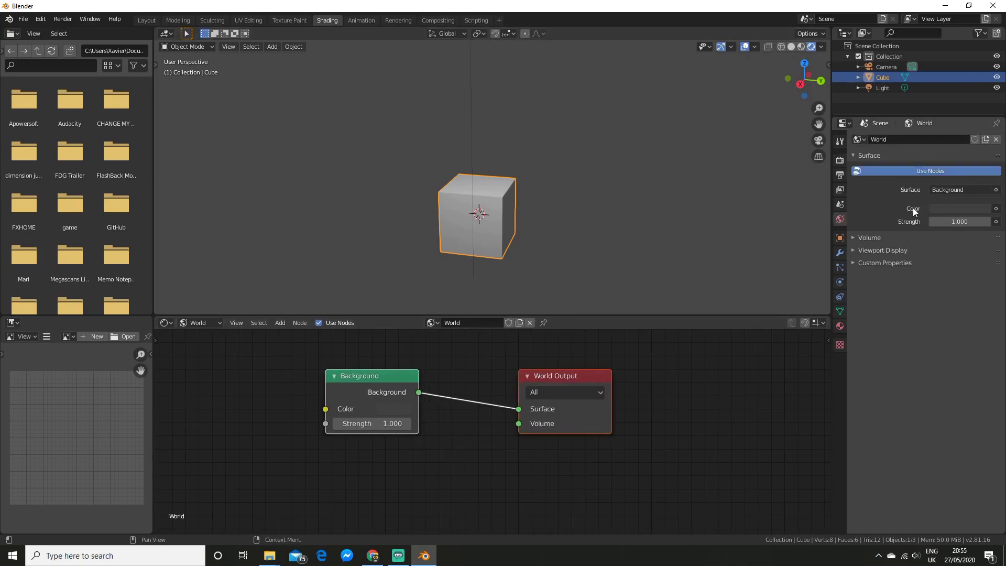
# - Set the world Color to an Environment Texture loading yellow_field_4k.hdr from D:\Assets\Hdris
pyautogui.click(996, 209)
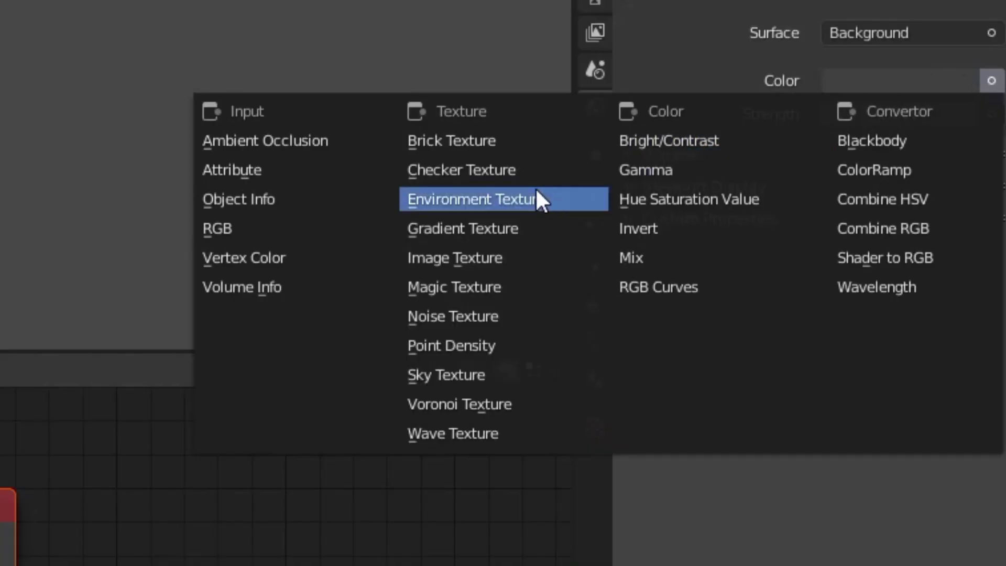
pyautogui.click(813, 255)
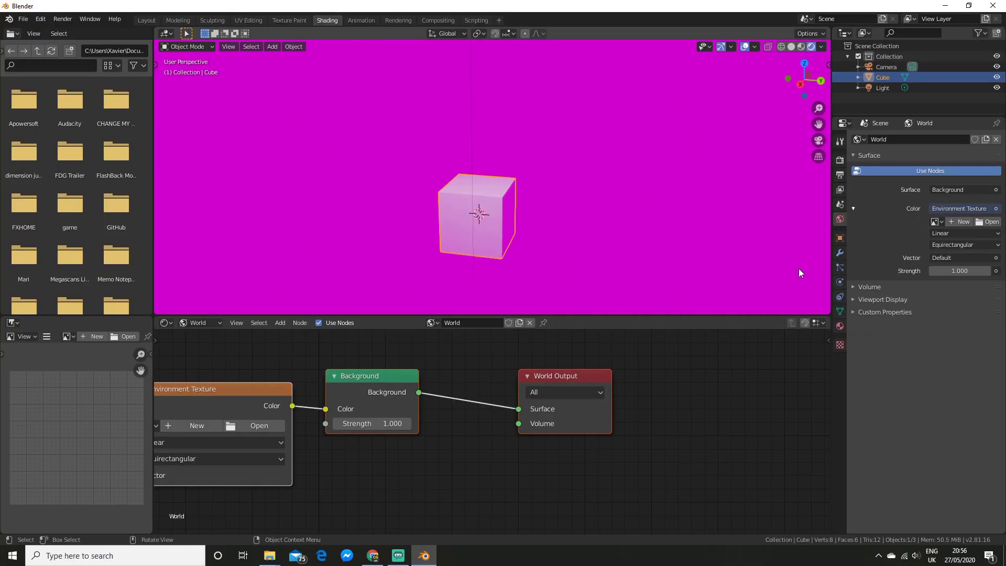
pyautogui.click(987, 221)
pyautogui.click(277, 299)
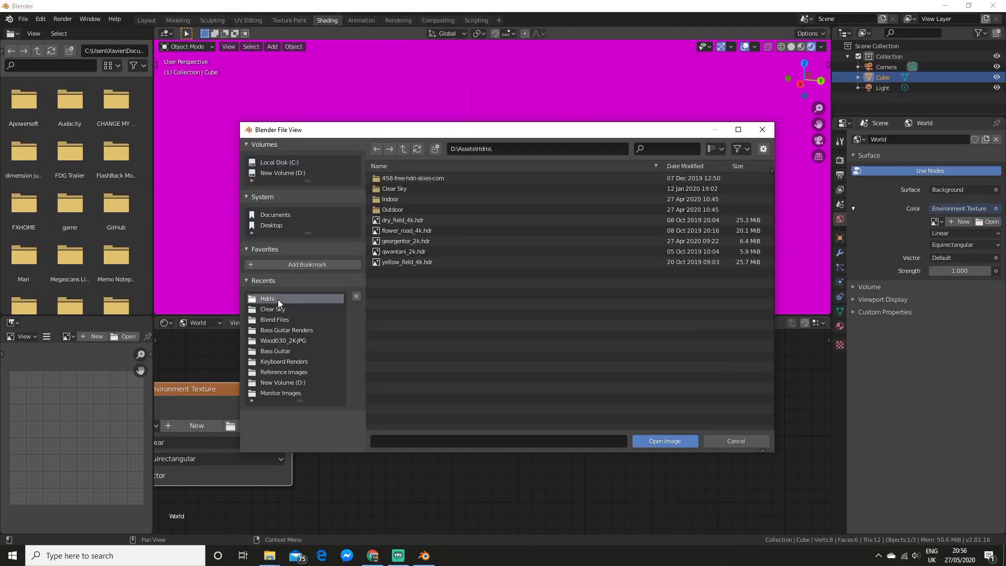
pyautogui.click(426, 262)
pyautogui.click(655, 441)
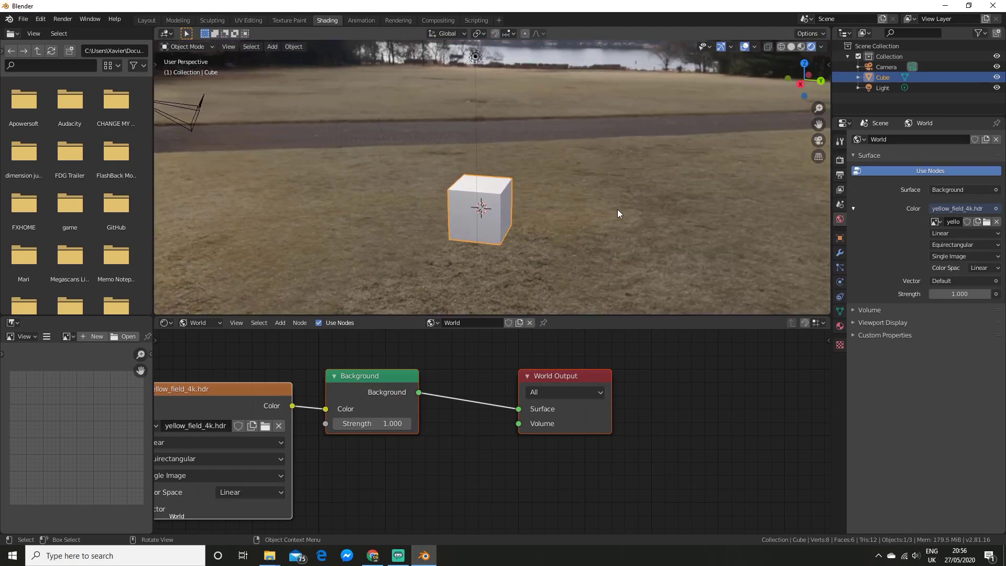
# - Orbit the viewport to inspect the field background and shift the world nodes right
pyautogui.moveTo(618, 210); pyautogui.dragTo(584, 208, button='middle')
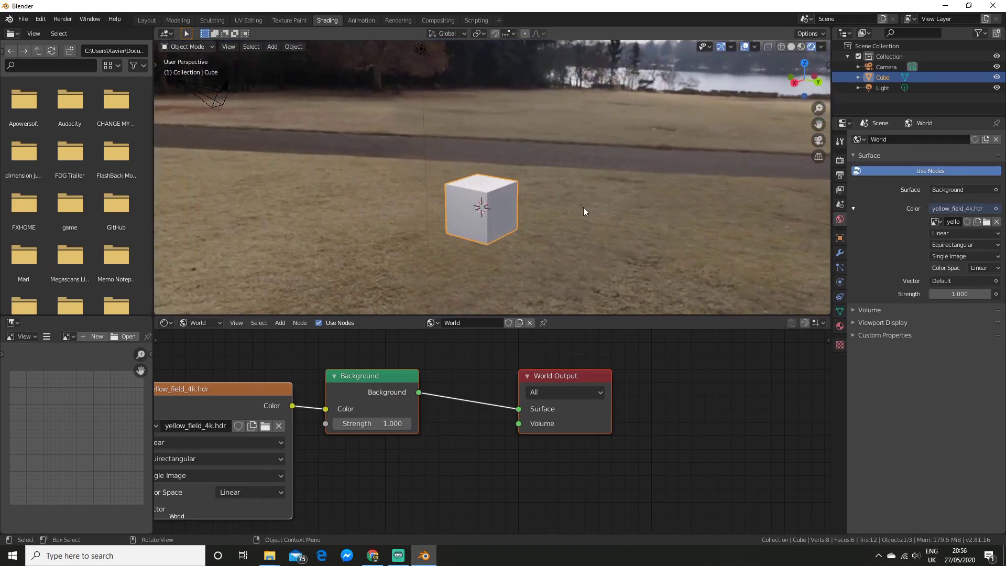
pyautogui.scroll(-4, 583, 206)
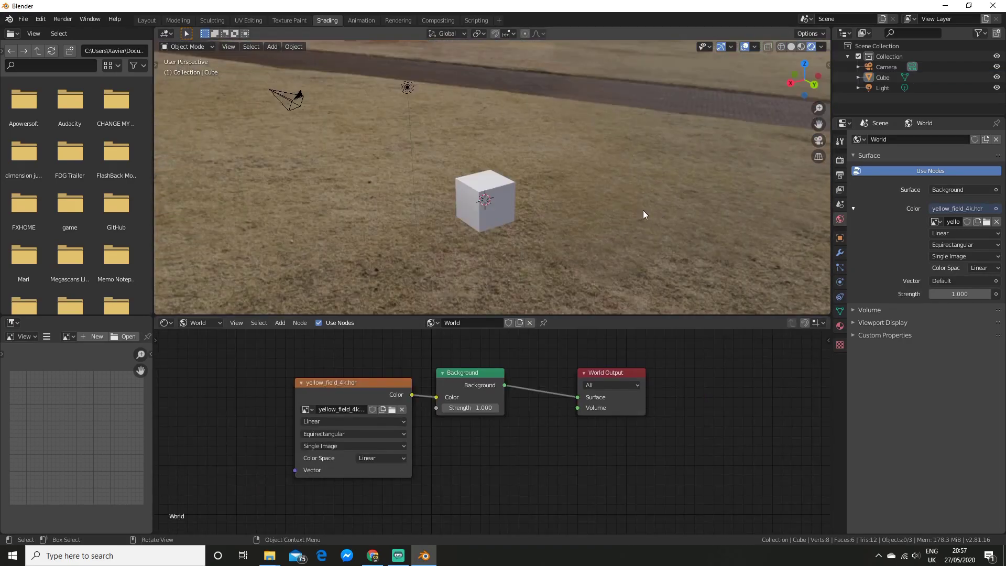
pyautogui.moveTo(642, 209); pyautogui.dragTo(570, 210, button='middle')
pyautogui.scroll(2, 579, 206)
pyautogui.moveTo(546, 446)
pyautogui.mouseDown(button='middle')
pyautogui.moveTo(591, 461)
pyautogui.moveTo(565, 447)
pyautogui.mouseUp(button='middle')
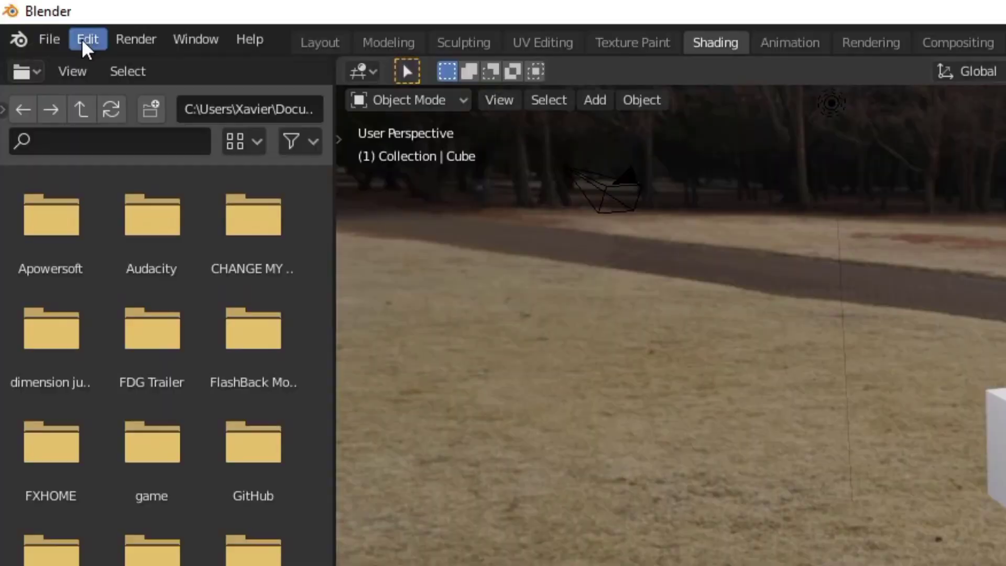
pyautogui.click(41, 19)
pyautogui.click(133, 367)
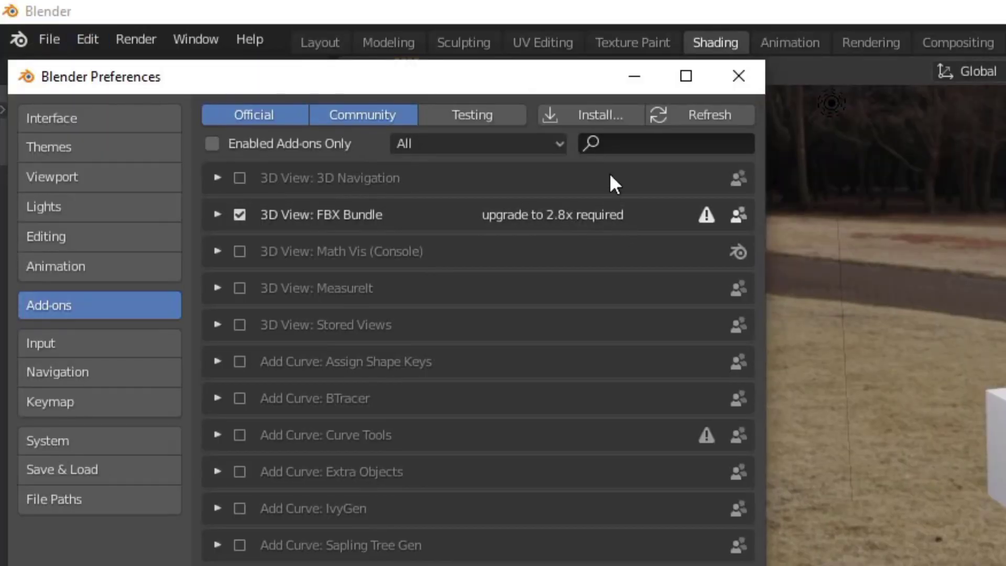
pyautogui.click(640, 141)
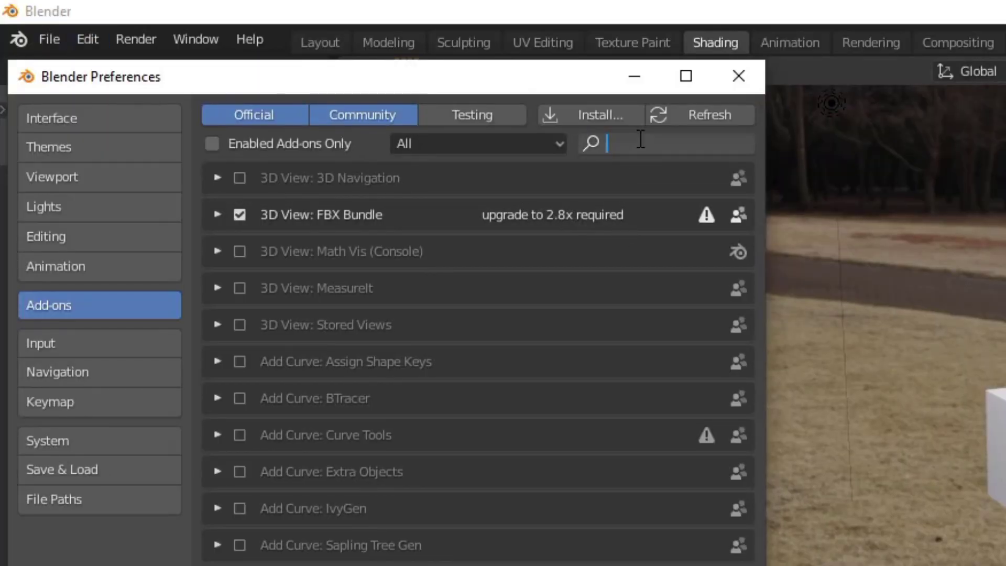
pyautogui.write('node')
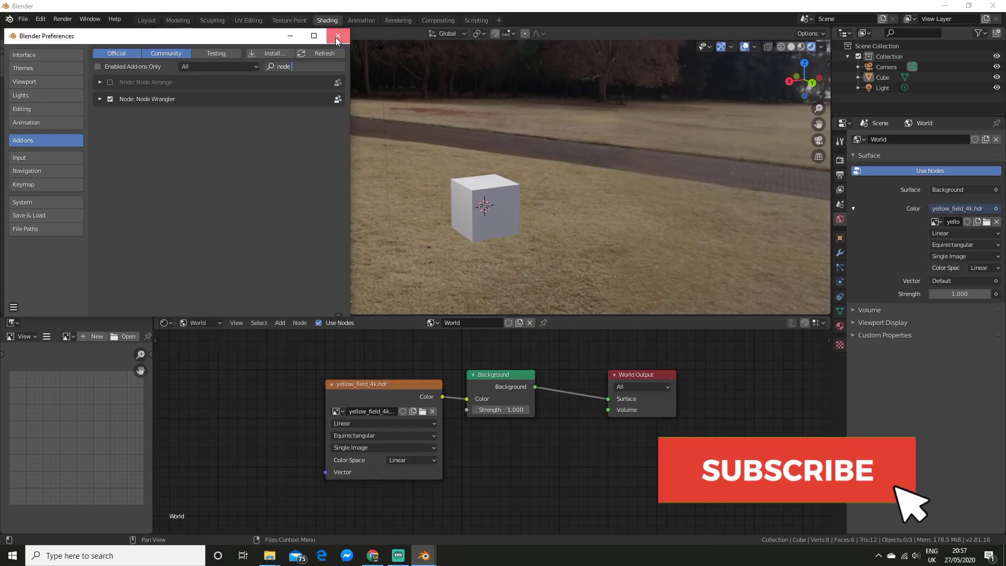
pyautogui.click(337, 36)
# - Add Texture Coordinate and Mapping nodes to the yellow_field_4k.hdr image node with Ctrl+T
pyautogui.moveTo(366, 398); pyautogui.dragTo(365, 391, button='middle')
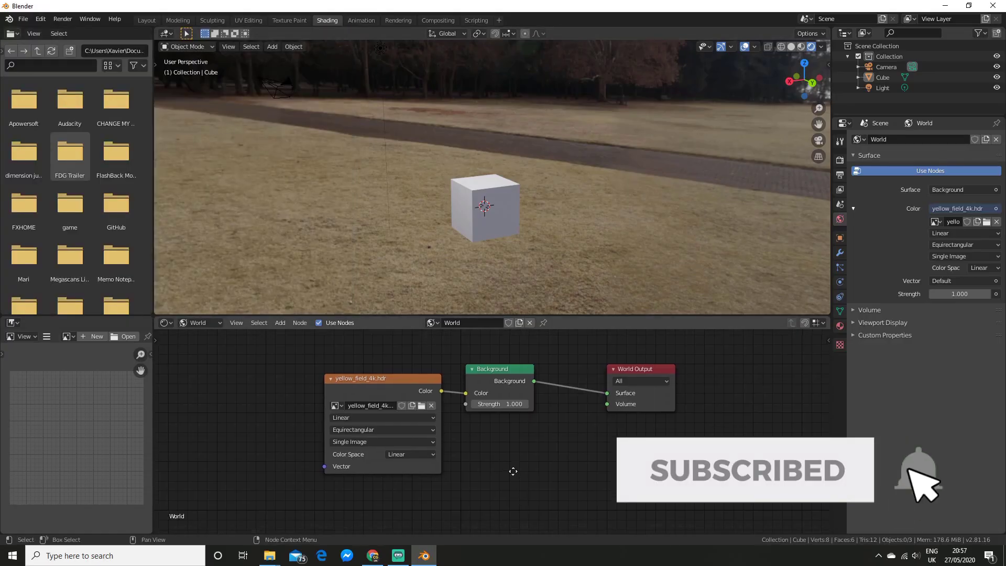
pyautogui.click(364, 378)
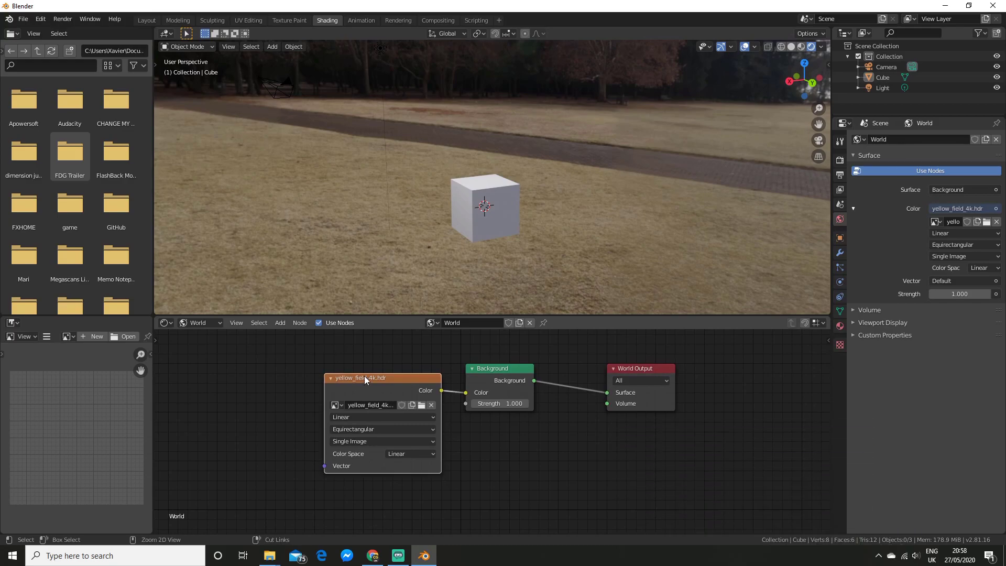
pyautogui.hotkey('ctrl', 't')
pyautogui.scroll(-3, 364, 376)
pyautogui.scroll(3, 478, 458)
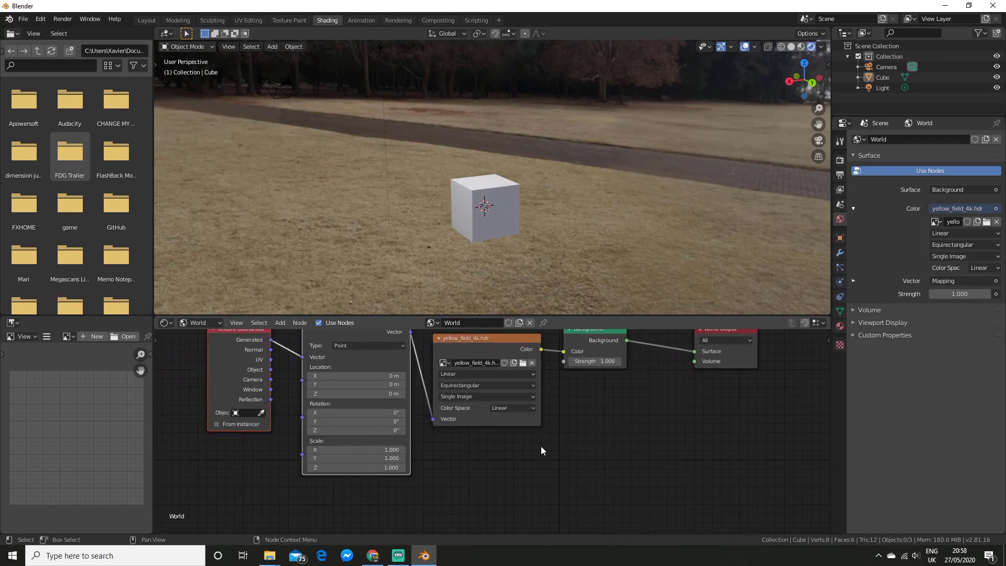
pyautogui.moveTo(541, 449); pyautogui.dragTo(579, 467, button='middle')
pyautogui.moveTo(501, 441); pyautogui.dragTo(532, 461, button='middle')
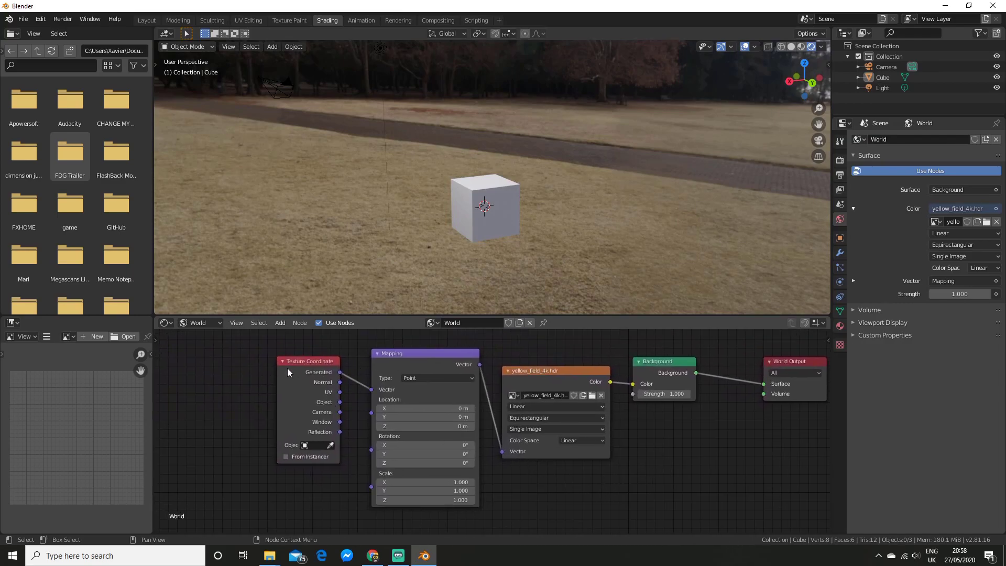
pyautogui.scroll(2, 505, 476)
pyautogui.scroll(-1, 504, 477)
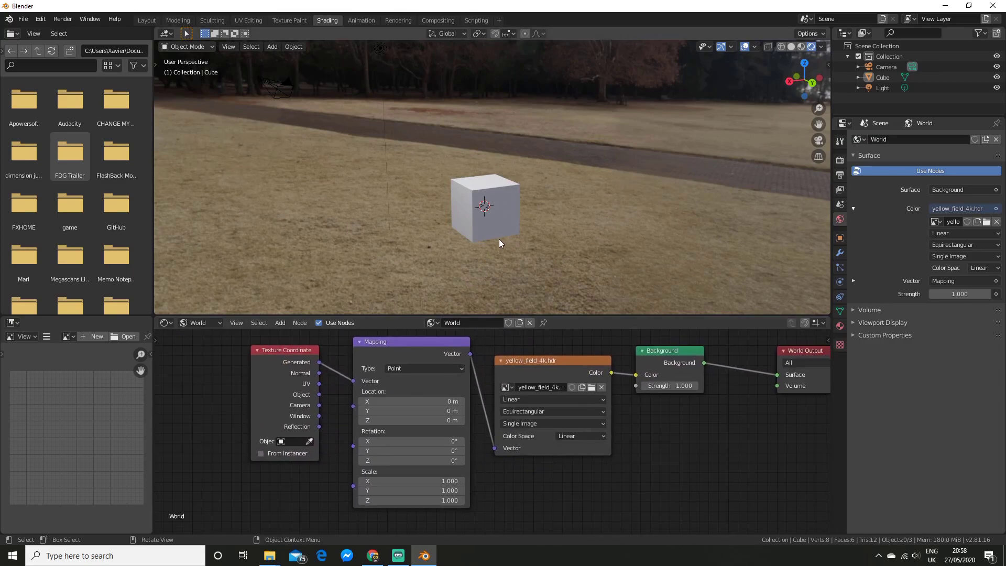
# - Test rotating the background with Mapping Rotation Z, then reset it to 0°
pyautogui.moveTo(499, 239); pyautogui.dragTo(577, 229, button='middle')
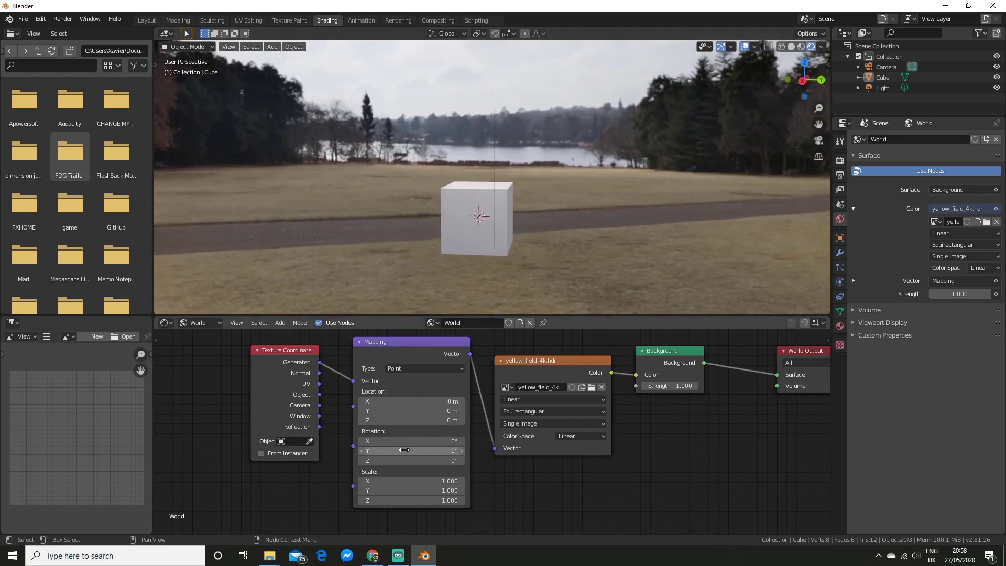
pyautogui.moveTo(377, 460)
pyautogui.mouseDown()
pyautogui.moveTo(420, 460)
pyautogui.moveTo(362, 460)
pyautogui.mouseUp()
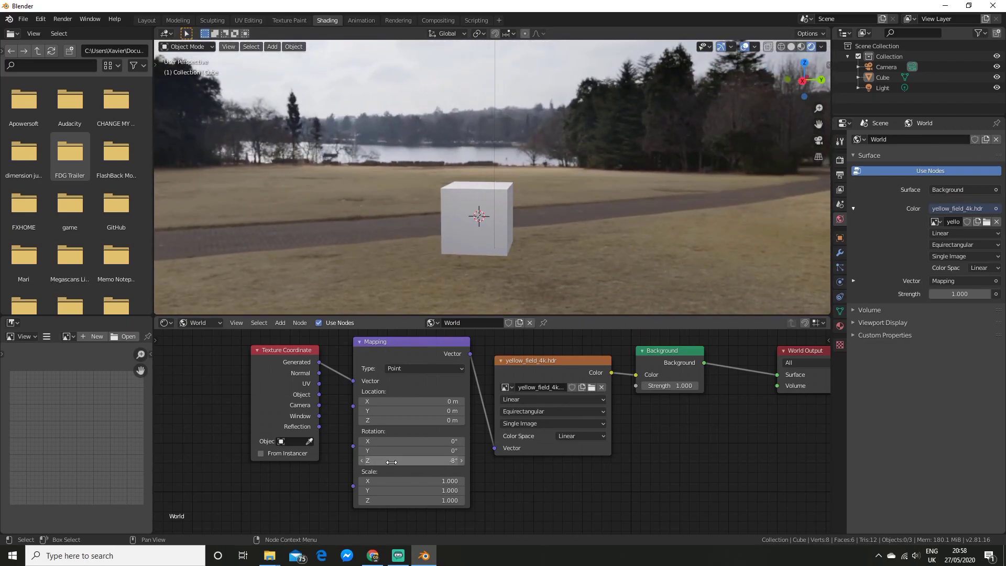
pyautogui.press('BackSpace')
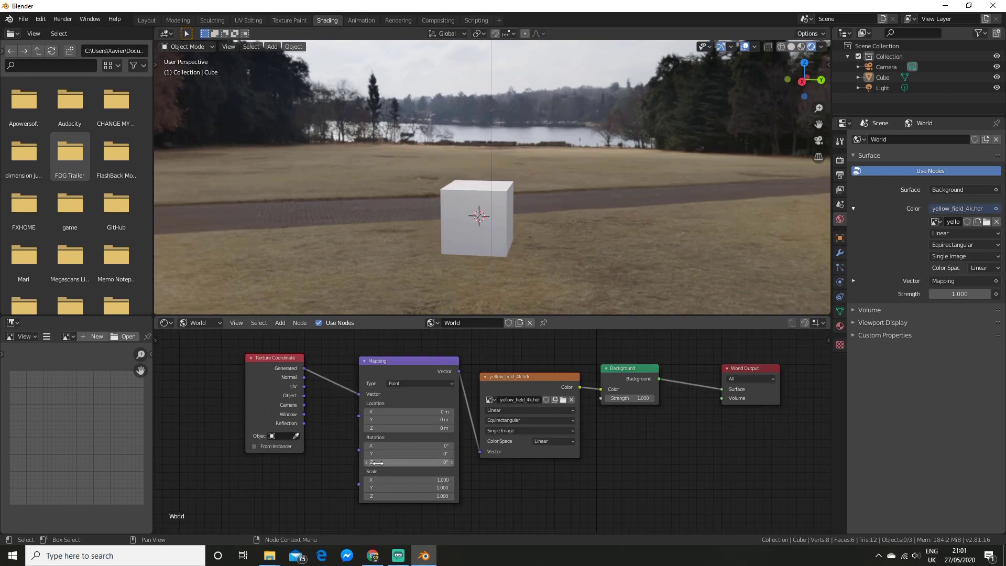
# - Search for 'value' in the Add menu and place a Value node in the world tree
pyautogui.scroll(2, 471, 461)
pyautogui.scroll(-2, 485, 482)
pyautogui.moveTo(486, 482); pyautogui.dragTo(499, 465, button='middle')
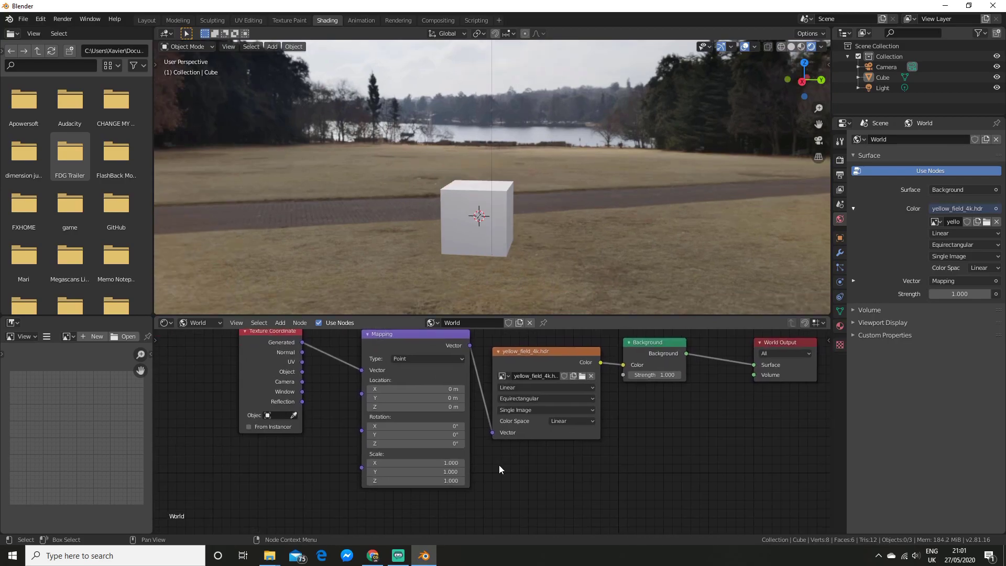
pyautogui.scroll(-1, 499, 464)
pyautogui.hotkey('shift', 'a')
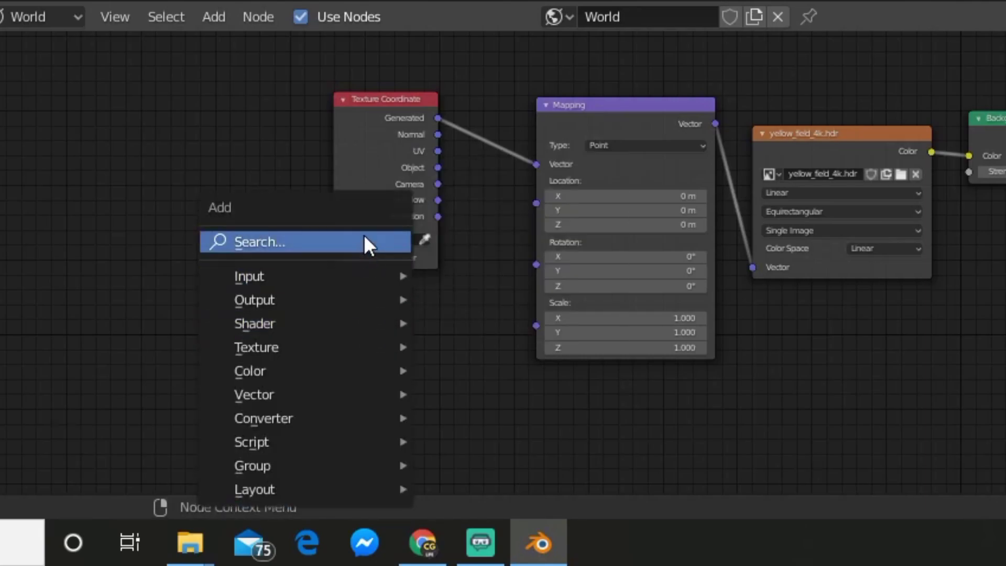
pyautogui.click(369, 242)
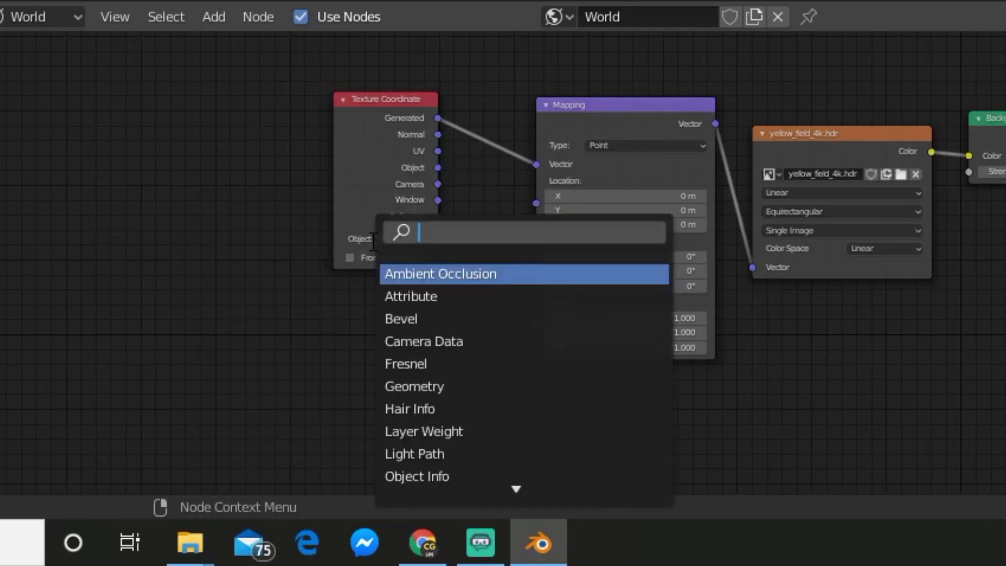
pyautogui.write('value')
pyautogui.press('Return')
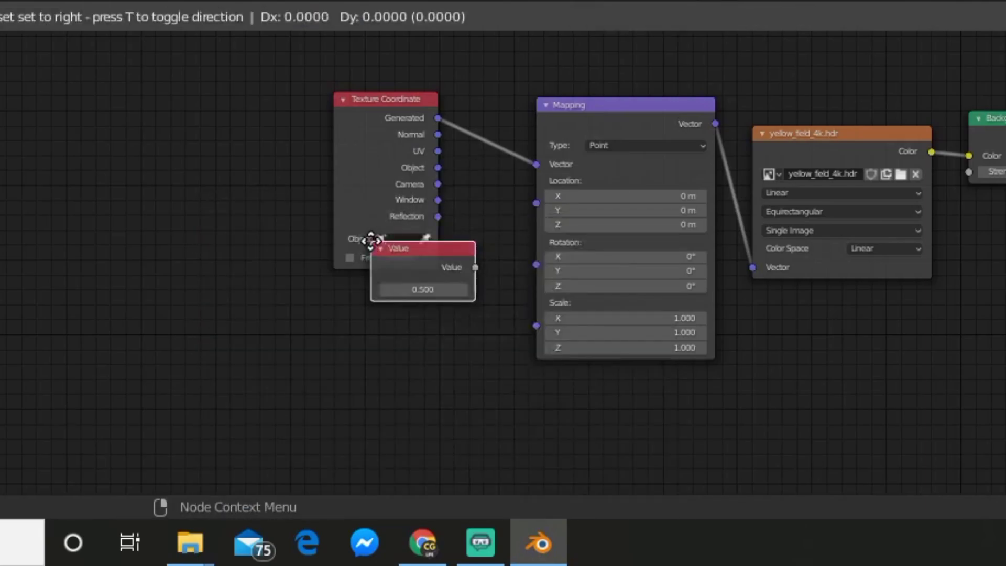
pyautogui.click(371, 241)
# - Link the Value node's output to the Mapping node's Rotation input
pyautogui.scroll(2, 335, 454)
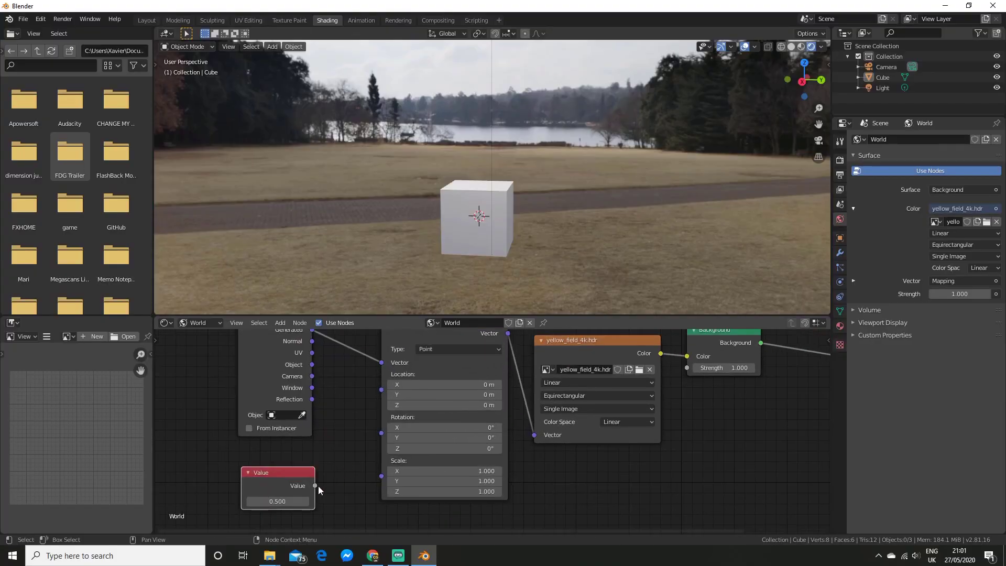
pyautogui.moveTo(315, 485); pyautogui.dragTo(381, 433)
pyautogui.moveTo(277, 502)
pyautogui.mouseDown()
pyautogui.moveTo(346, 502)
pyautogui.moveTo(204, 501)
pyautogui.moveTo(271, 501)
pyautogui.mouseUp()
pyautogui.moveTo(533, 241); pyautogui.dragTo(526, 241, button='middle')
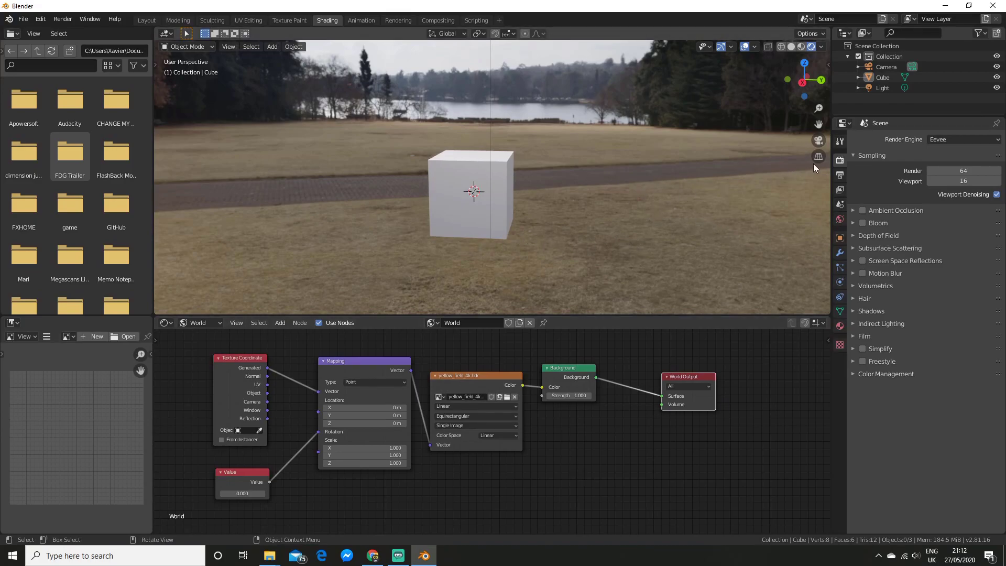
# - Switch the render engine to Cycles and enable the world's Ray Visibility Camera option
pyautogui.click(951, 137)
pyautogui.click(964, 174)
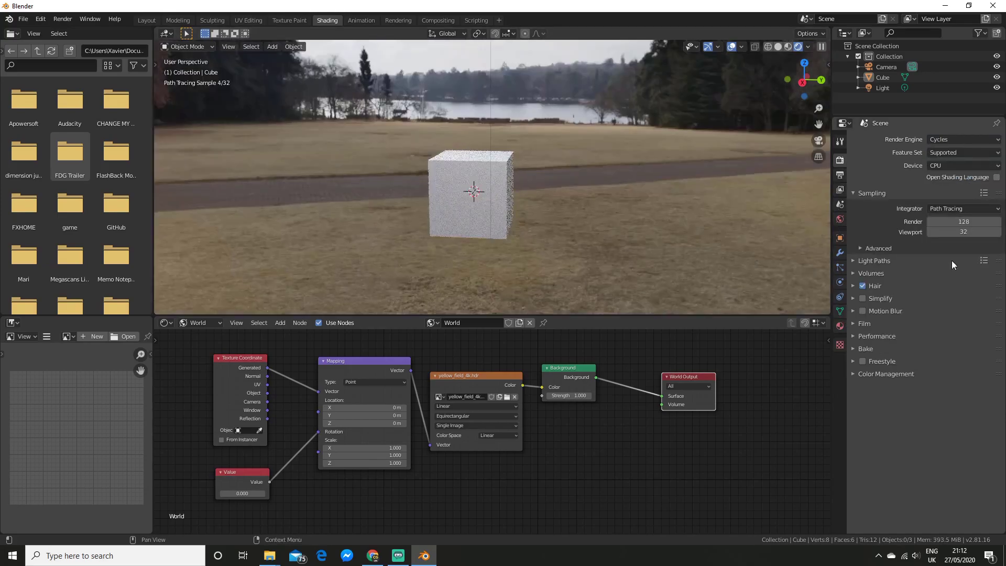
pyautogui.click(839, 219)
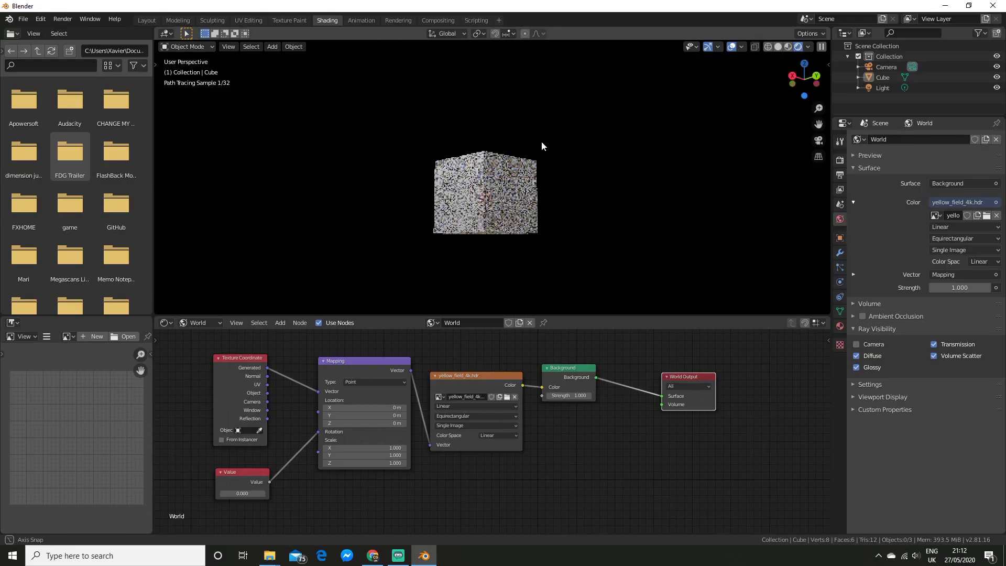
pyautogui.moveTo(542, 146)
pyautogui.mouseDown(button='middle')
pyautogui.moveTo(540, 120)
pyautogui.moveTo(627, 215)
pyautogui.moveTo(541, 200)
pyautogui.moveTo(594, 197)
pyautogui.moveTo(545, 186)
pyautogui.moveTo(564, 200)
pyautogui.moveTo(467, 184)
pyautogui.moveTo(525, 200)
pyautogui.mouseUp(button='middle')
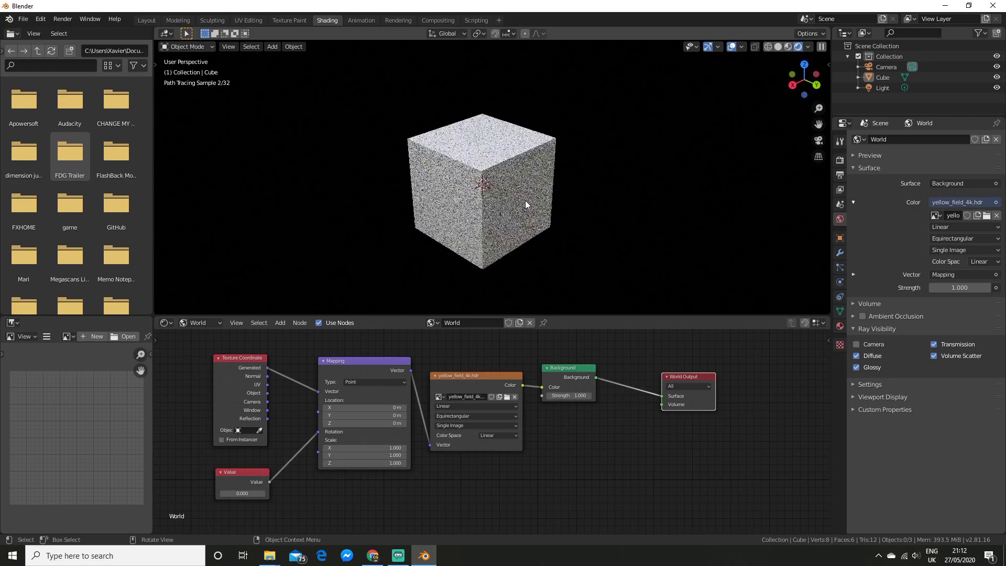
pyautogui.click(856, 344)
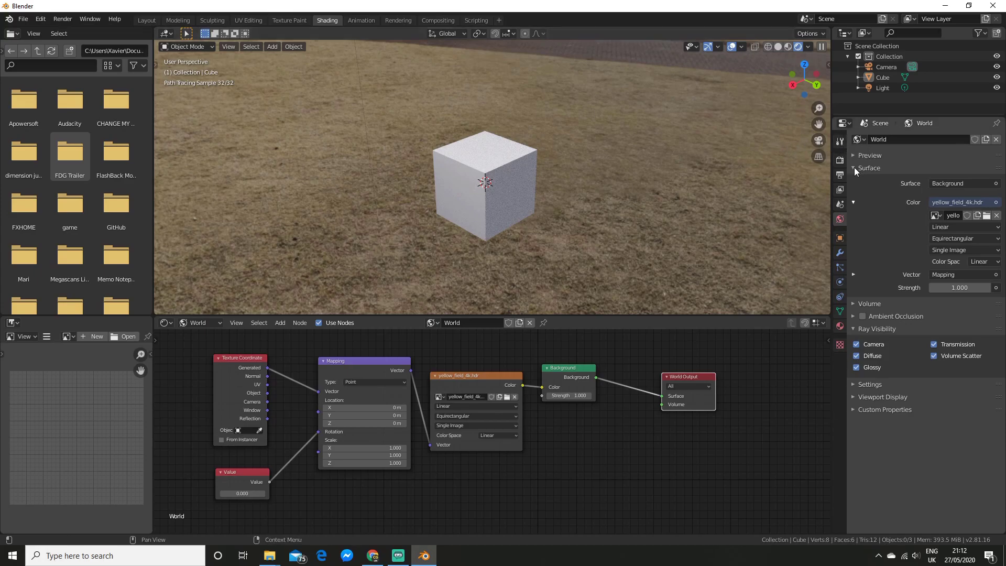
pyautogui.click(839, 160)
pyautogui.click(953, 141)
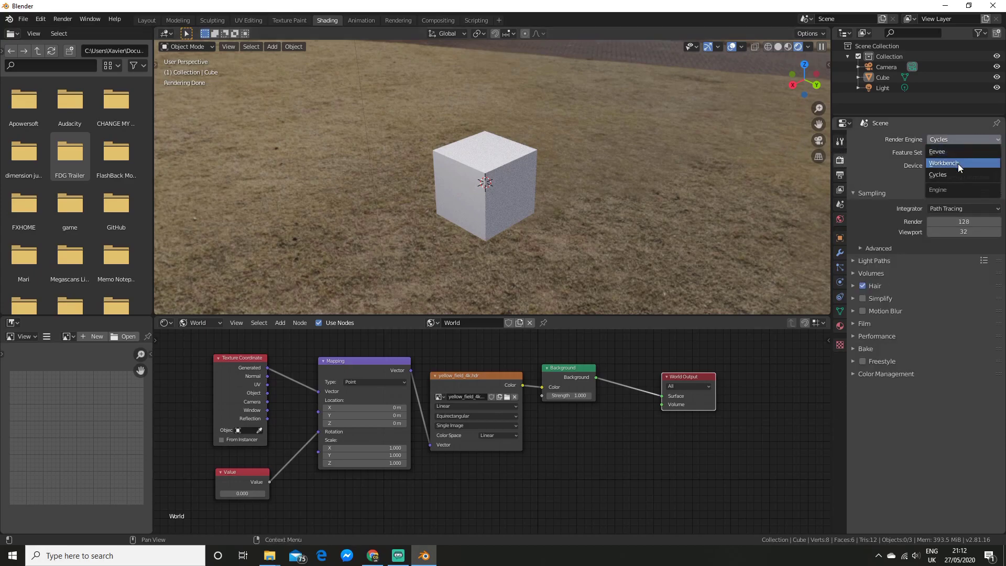
# - Set the render engine back to Eevee and spread the Background and World Output nodes apart
pyautogui.click(951, 149)
pyautogui.moveTo(586, 387); pyautogui.dragTo(490, 476, button='middle')
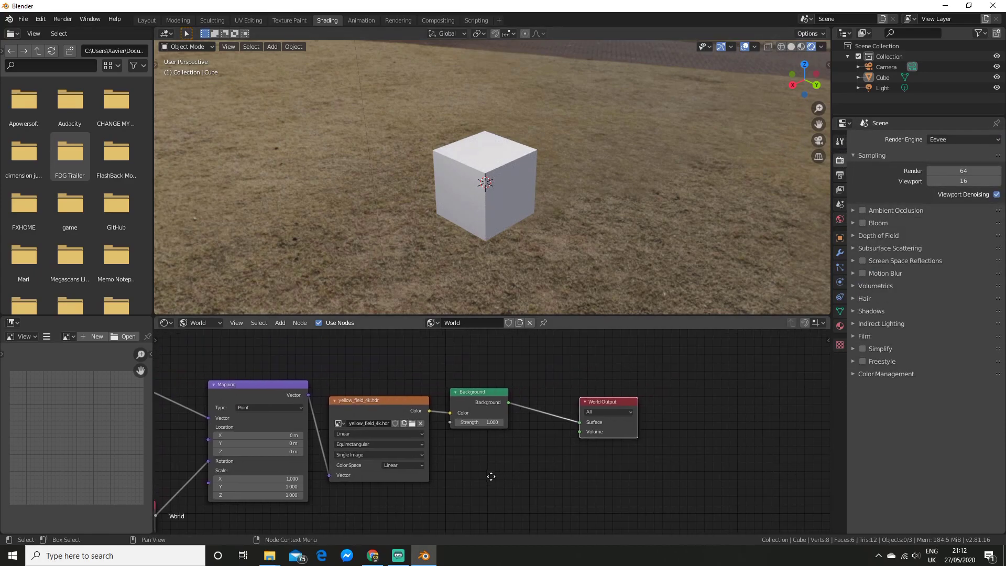
pyautogui.scroll(-2, 464, 479)
pyautogui.moveTo(511, 409); pyautogui.dragTo(552, 409)
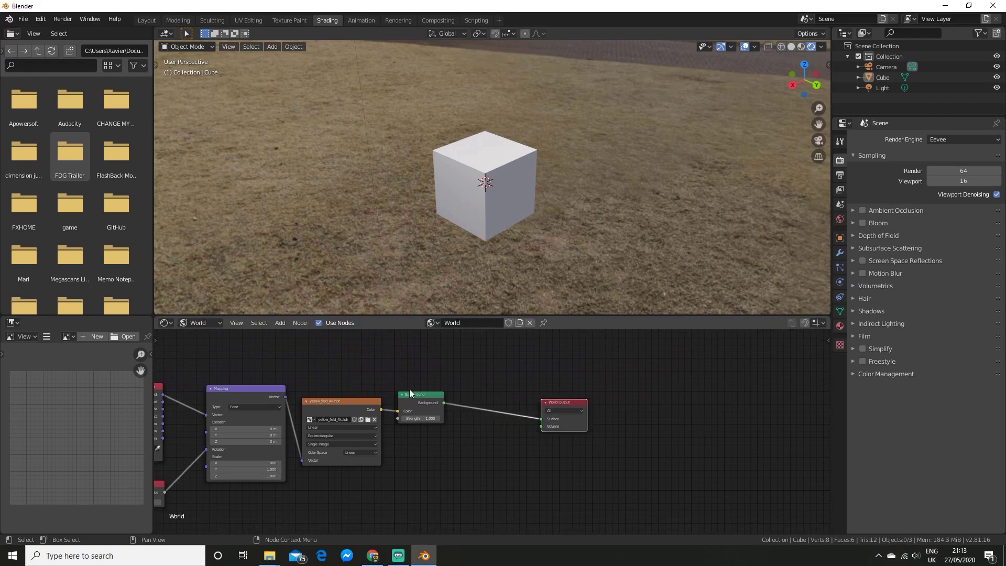
pyautogui.moveTo(420, 396); pyautogui.dragTo(451, 391)
# - Drop a Mix Shader onto the link between Background and World Output
pyautogui.hotkey('shift', 'a')
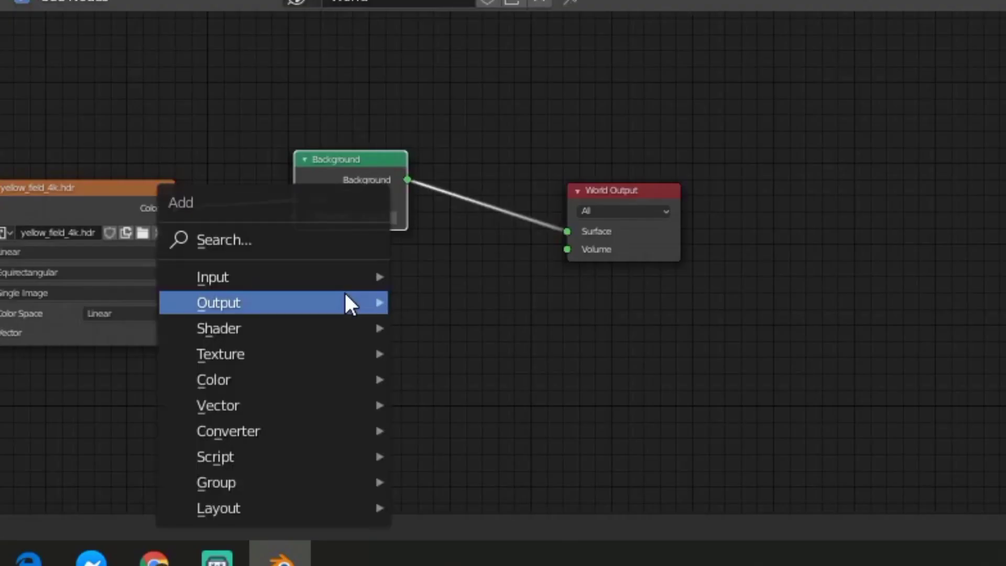
pyautogui.click(328, 242)
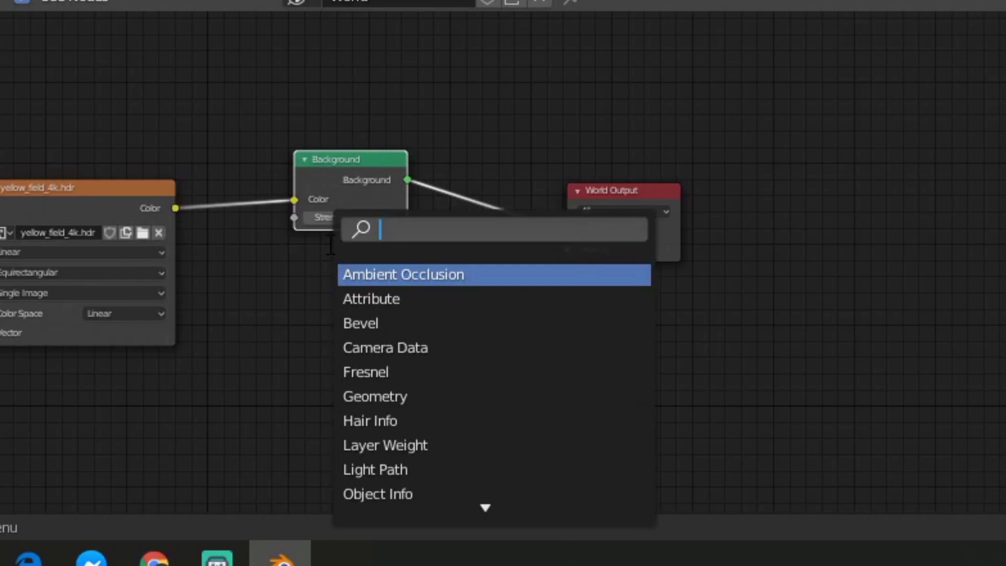
pyautogui.write('mixer')
pyautogui.press('BackSpace')
pyautogui.press('BackSpace')
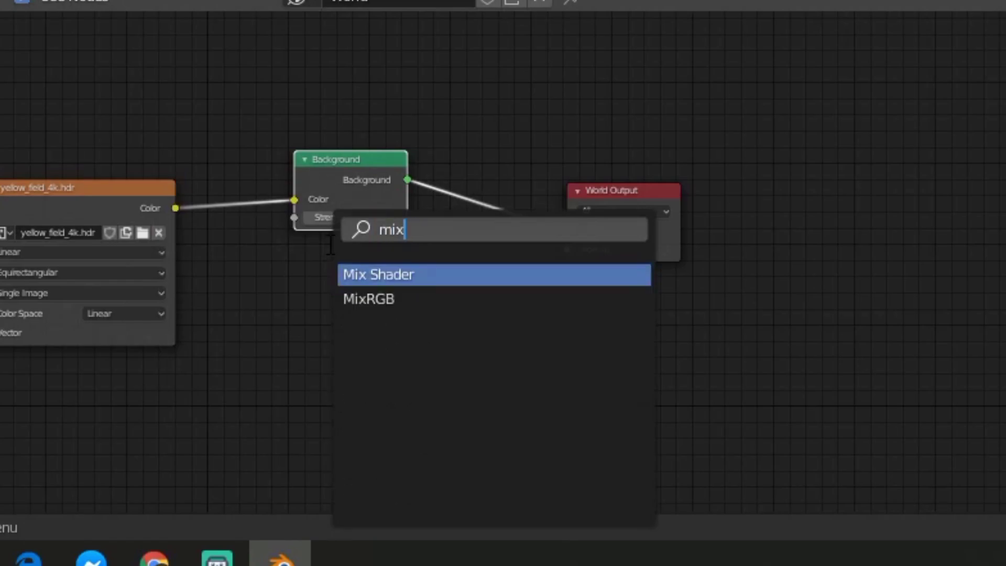
pyautogui.press('Return')
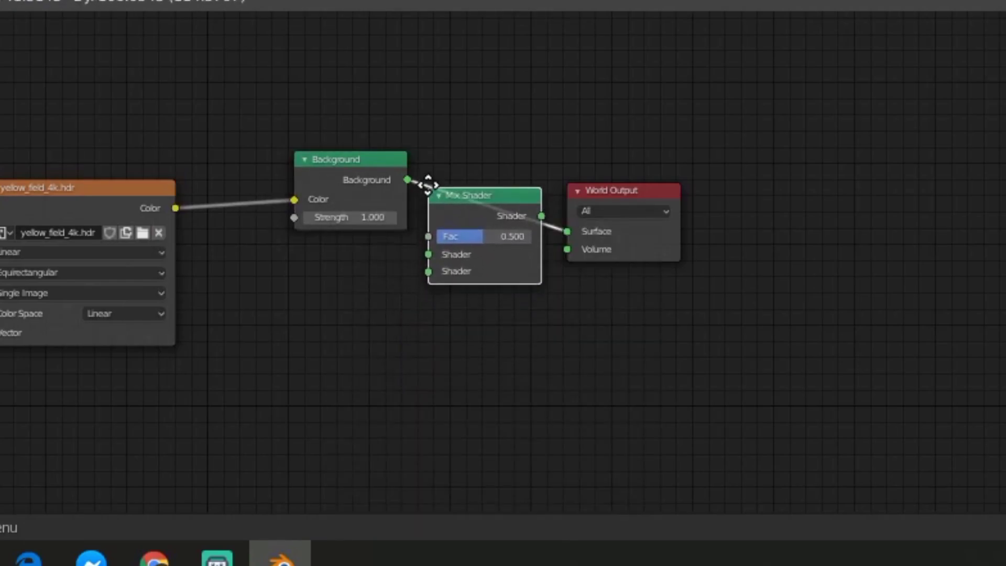
pyautogui.click(433, 181)
pyautogui.moveTo(420, 58); pyautogui.dragTo(377, 162, button='middle')
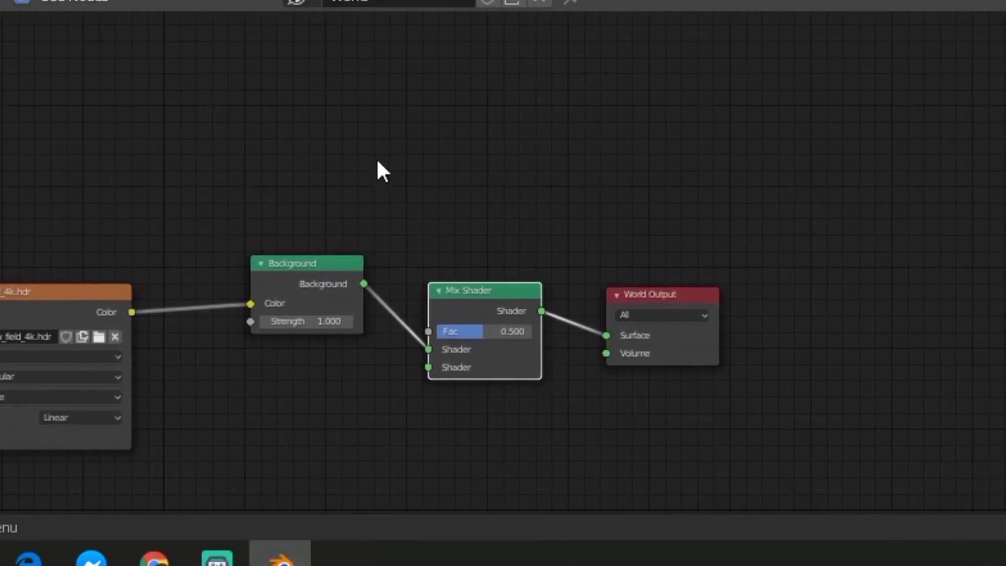
# - Search 'light' in the Add menu and add a Light Path node
pyautogui.hotkey('shift', 'a')
pyautogui.click(358, 138)
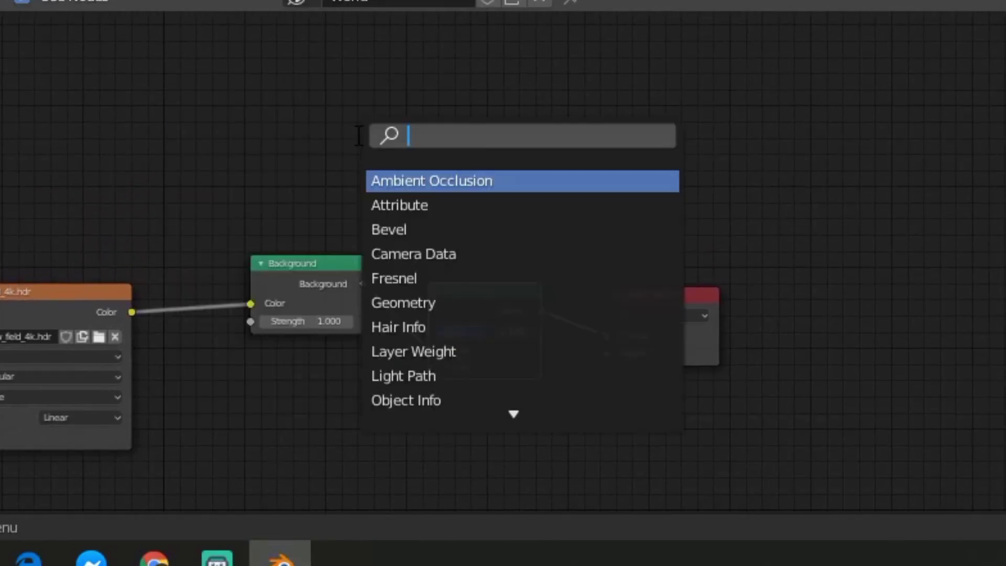
pyautogui.write('light')
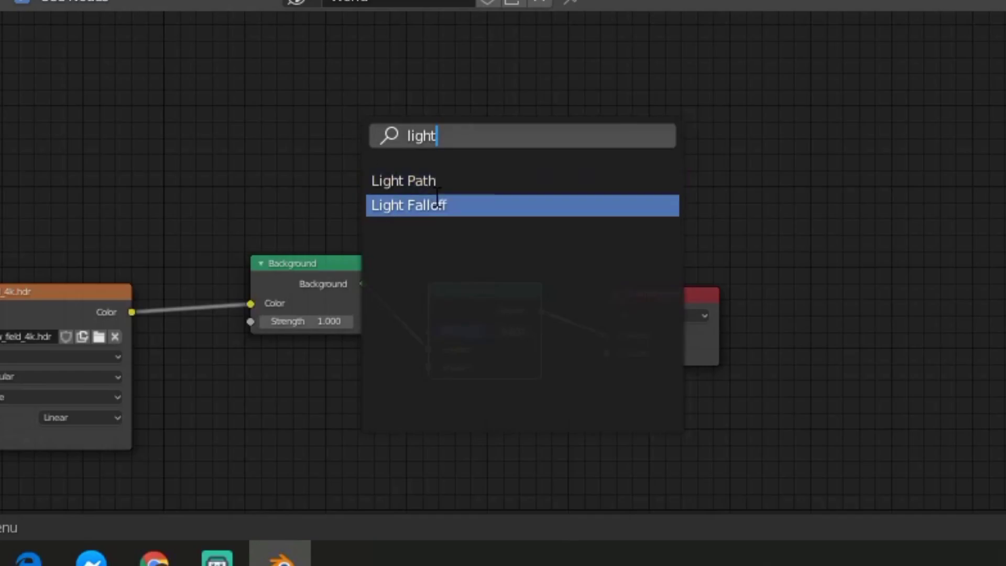
pyautogui.click(425, 181)
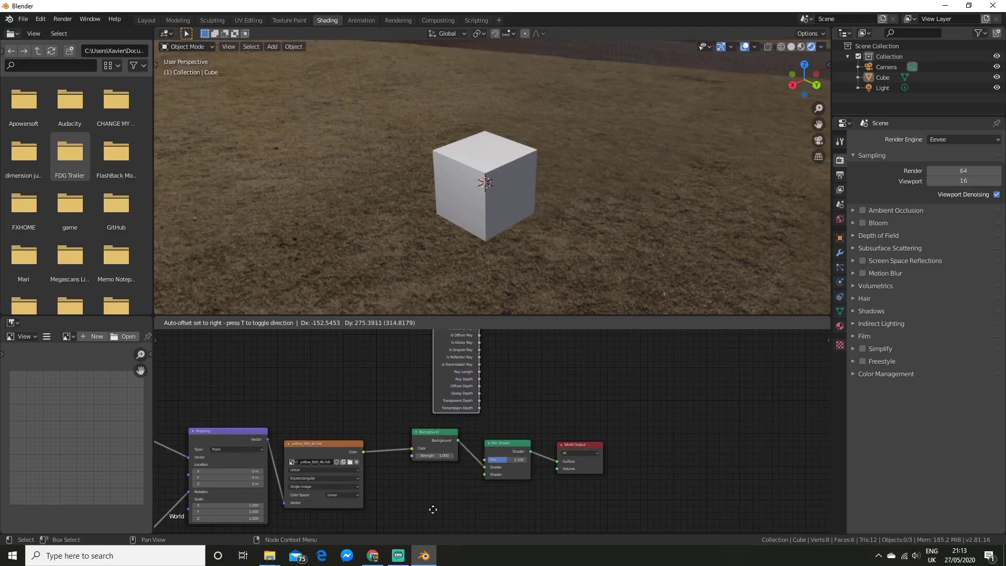
# - Place the Light Path node above the node chain and reposition it left and up
pyautogui.click(496, 415)
pyautogui.scroll(2, 490, 412)
pyautogui.scroll(-1, 491, 412)
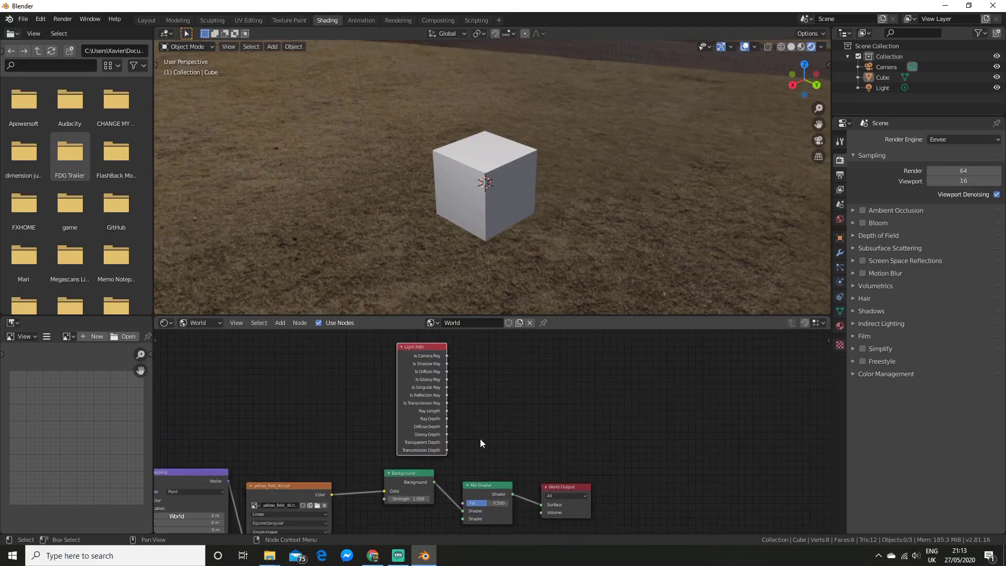
pyautogui.moveTo(429, 352); pyautogui.dragTo(454, 501)
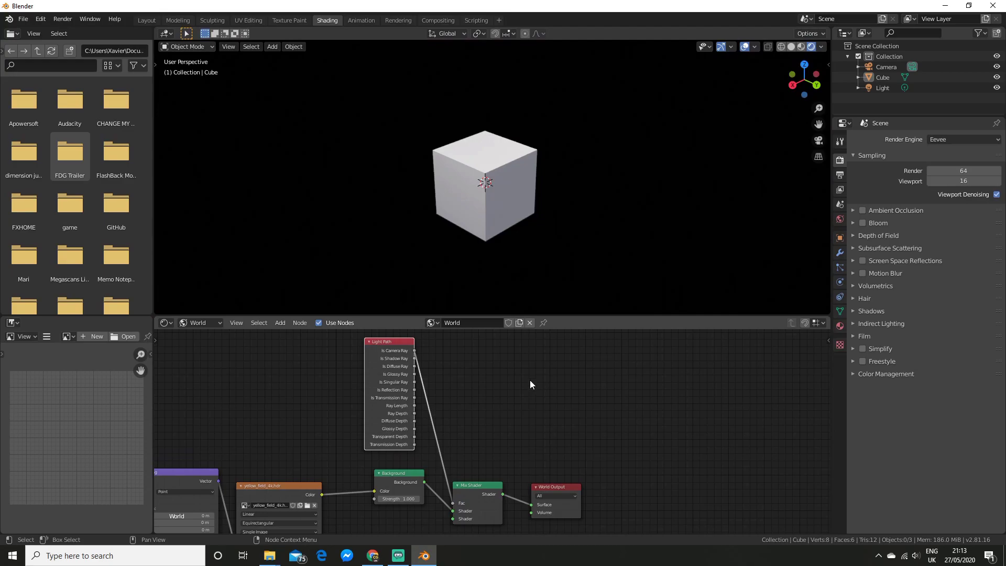
pyautogui.scroll(-3, 534, 209)
pyautogui.moveTo(536, 225); pyautogui.dragTo(601, 234, button='middle')
pyautogui.scroll(2, 600, 234)
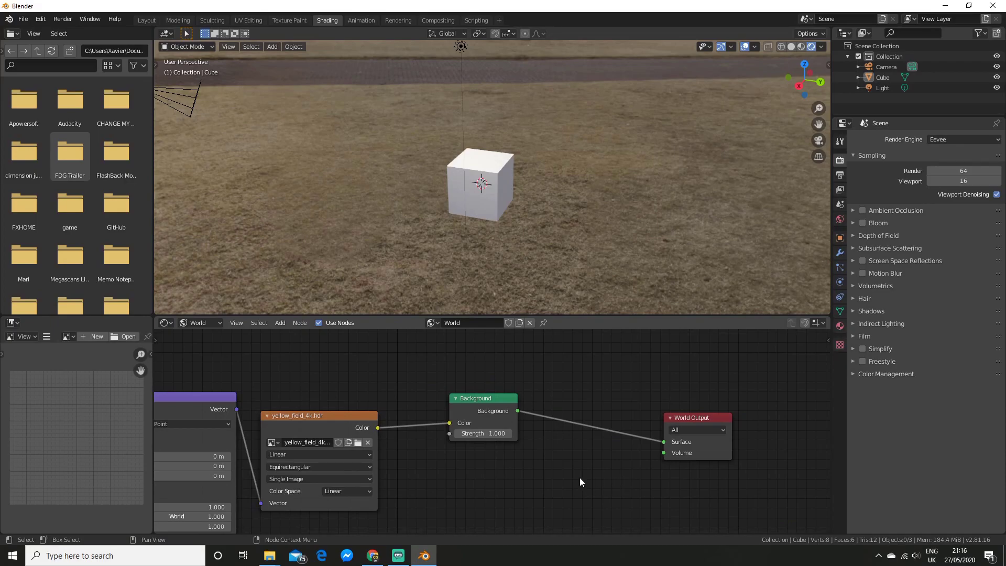
pyautogui.press('Home')
pyautogui.scroll(-2, 486, 215)
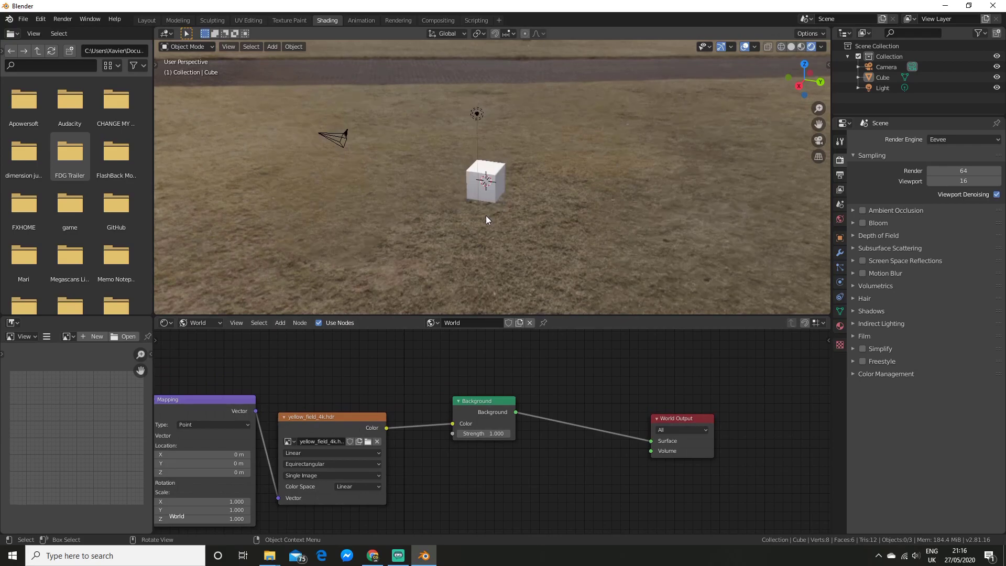
pyautogui.moveTo(485, 215); pyautogui.dragTo(507, 222, button='middle')
pyautogui.scroll(3, 508, 222)
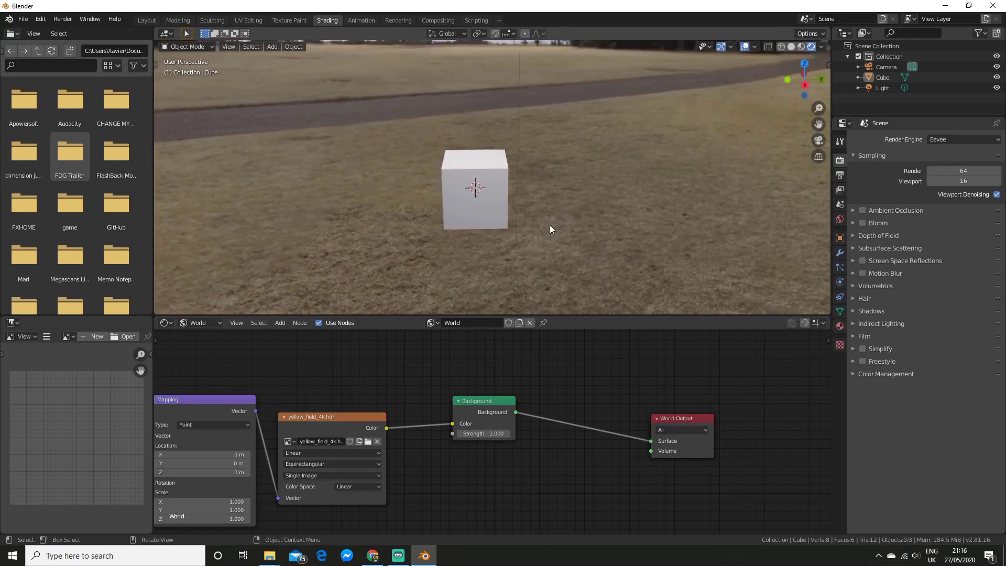
pyautogui.scroll(-3, 550, 229)
pyautogui.scroll(-1, 568, 404)
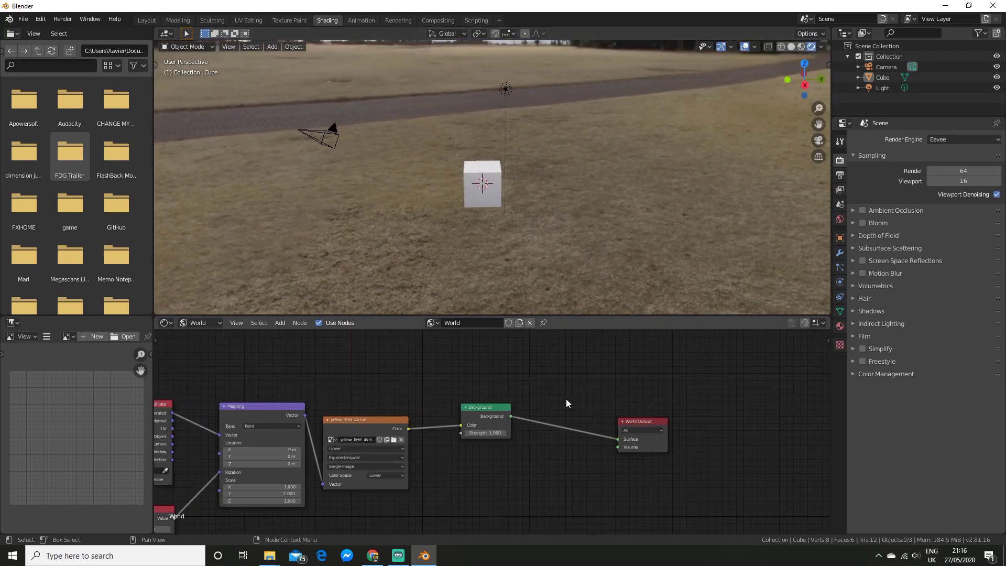
pyautogui.moveTo(568, 404); pyautogui.dragTo(611, 307, button='middle')
pyautogui.scroll(3, 628, 202)
pyautogui.moveTo(629, 202); pyautogui.dragTo(571, 205, button='middle')
pyautogui.scroll(-3, 582, 223)
# - Add an Area light from Shift+A > Light and grab it constrained to the X axis
pyautogui.hotkey('shift', 'a')
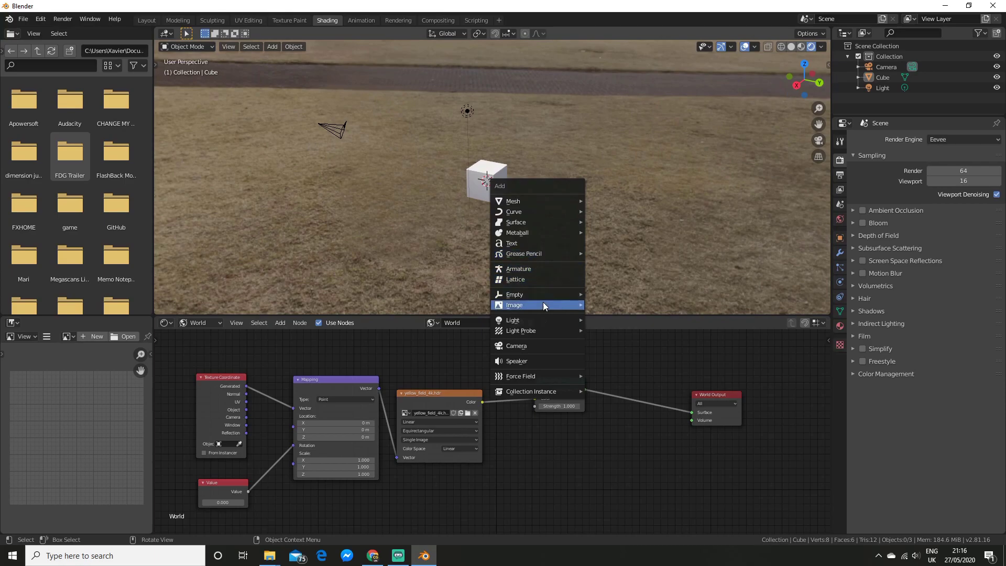
pyautogui.moveTo(549, 321)
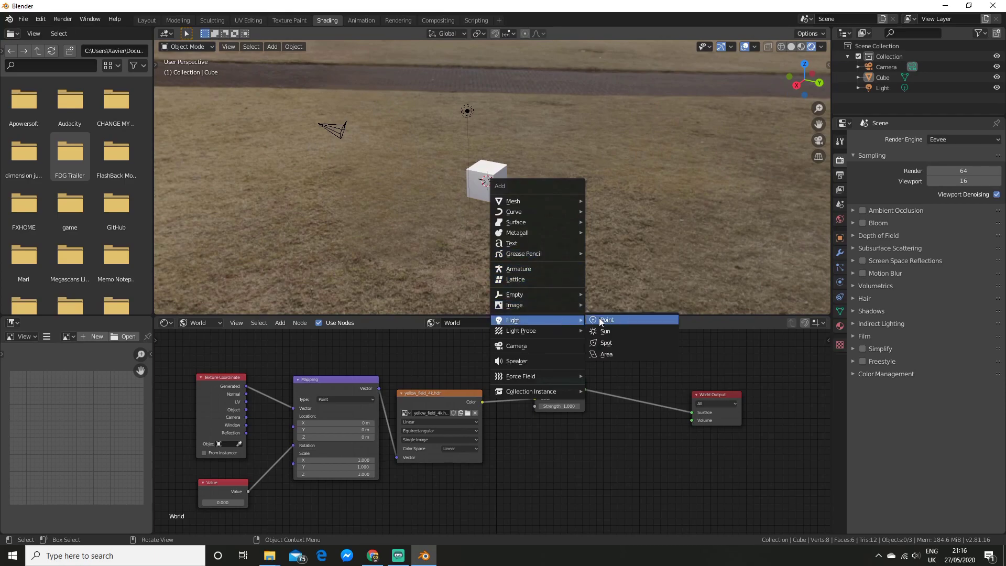
pyautogui.click(623, 351)
pyautogui.moveTo(626, 231); pyautogui.dragTo(553, 216, button='middle')
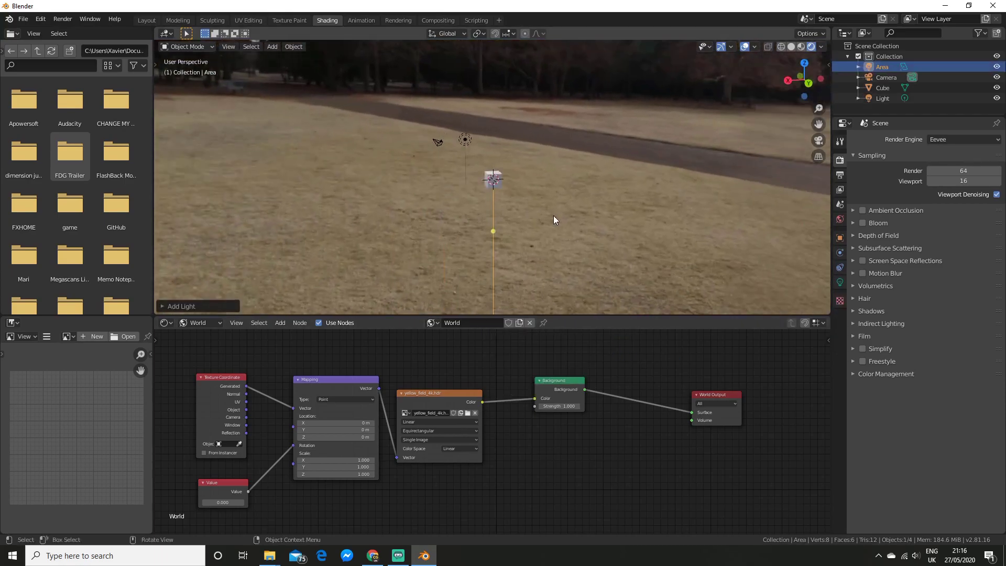
pyautogui.scroll(5, 553, 215)
pyautogui.press('g')
pyautogui.press('x')
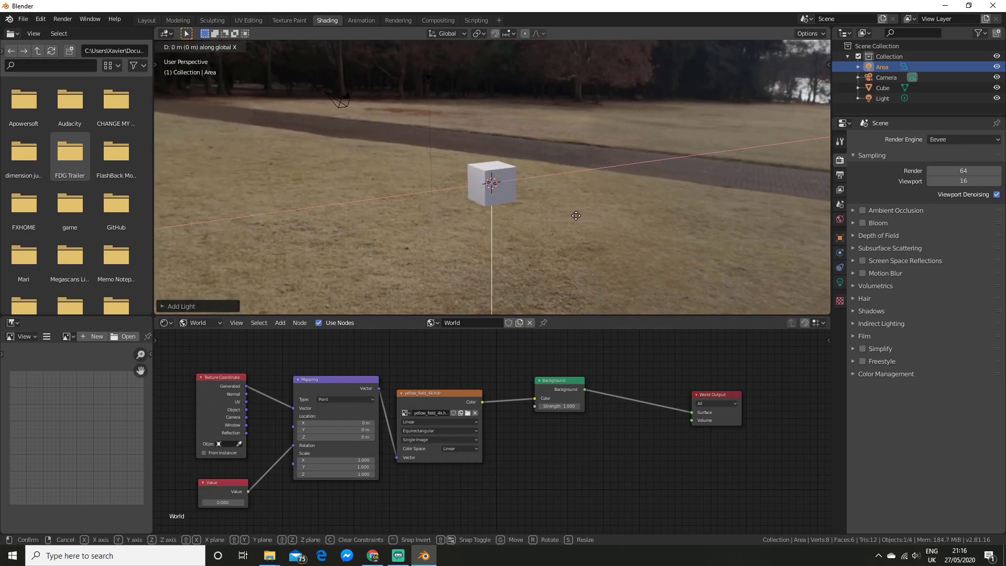